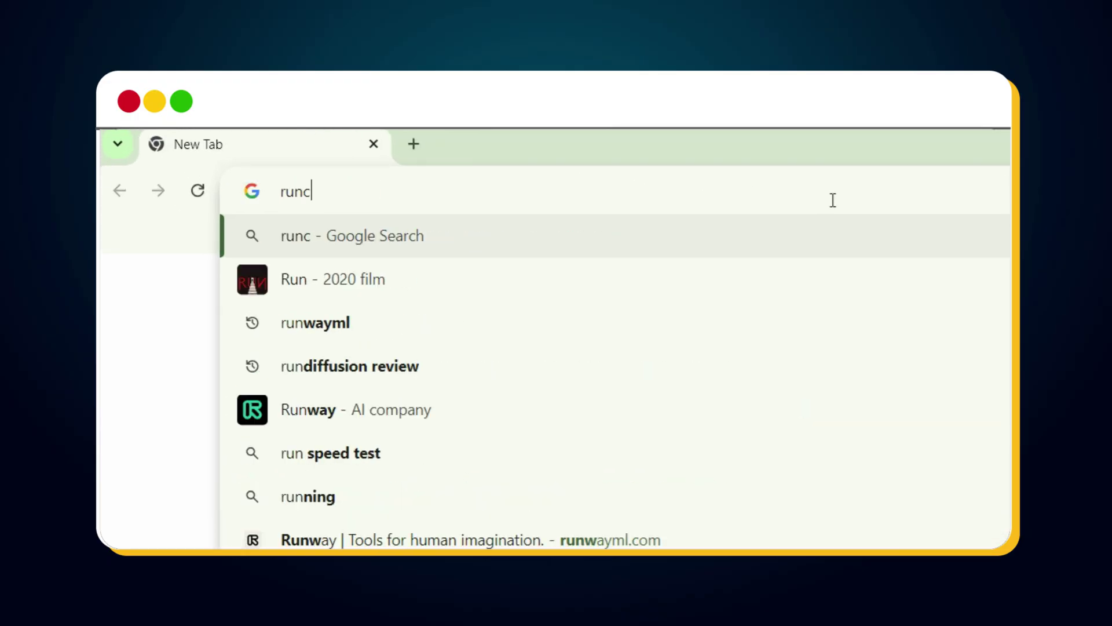
pyautogui.write('omfy.com')
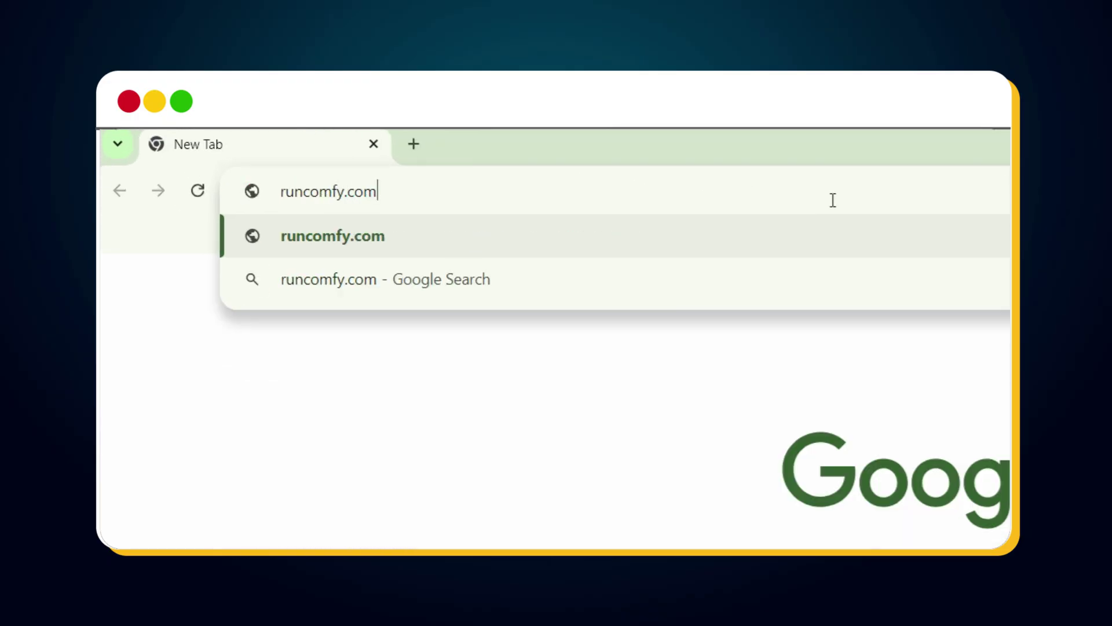
# Load runcomfy.com, launch the app, and sign in with a Google account.
pyautogui.press('Return')
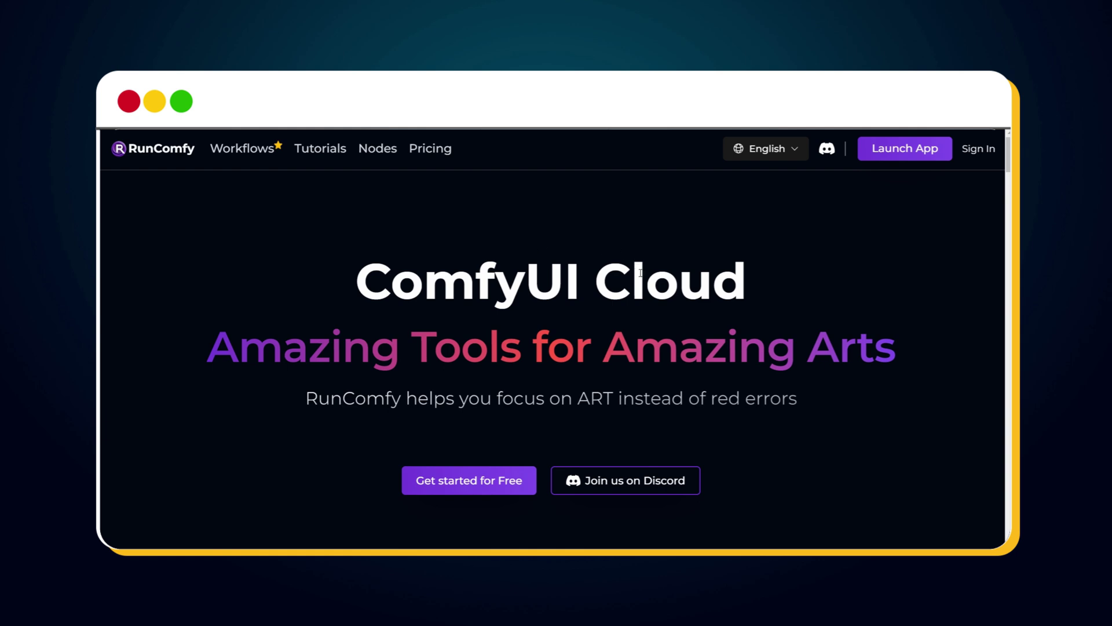
pyautogui.click(478, 485)
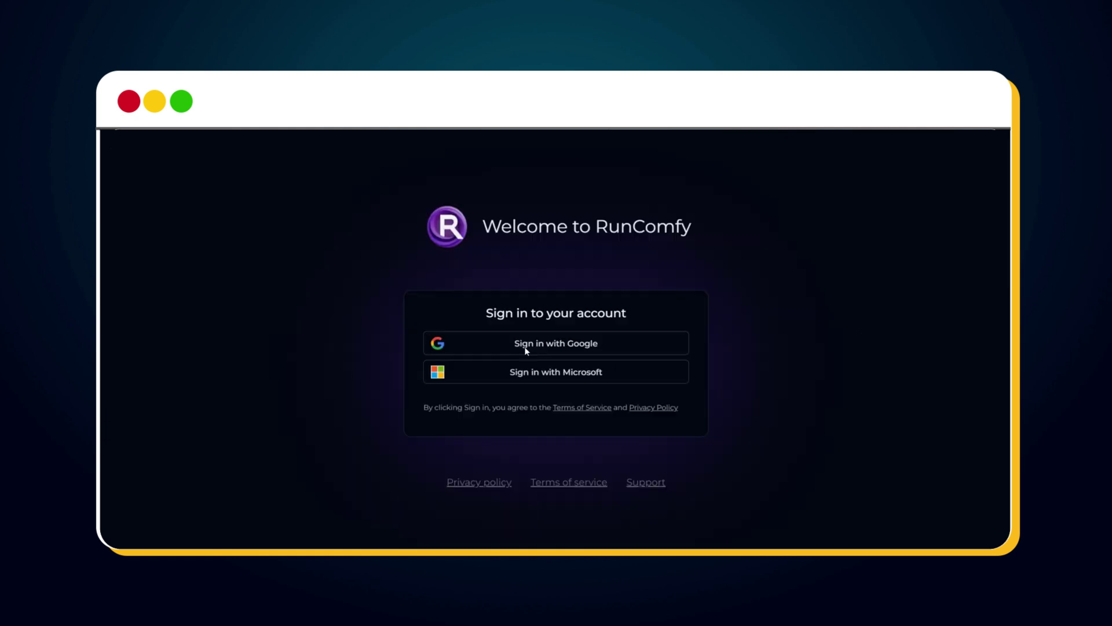
pyautogui.click(583, 345)
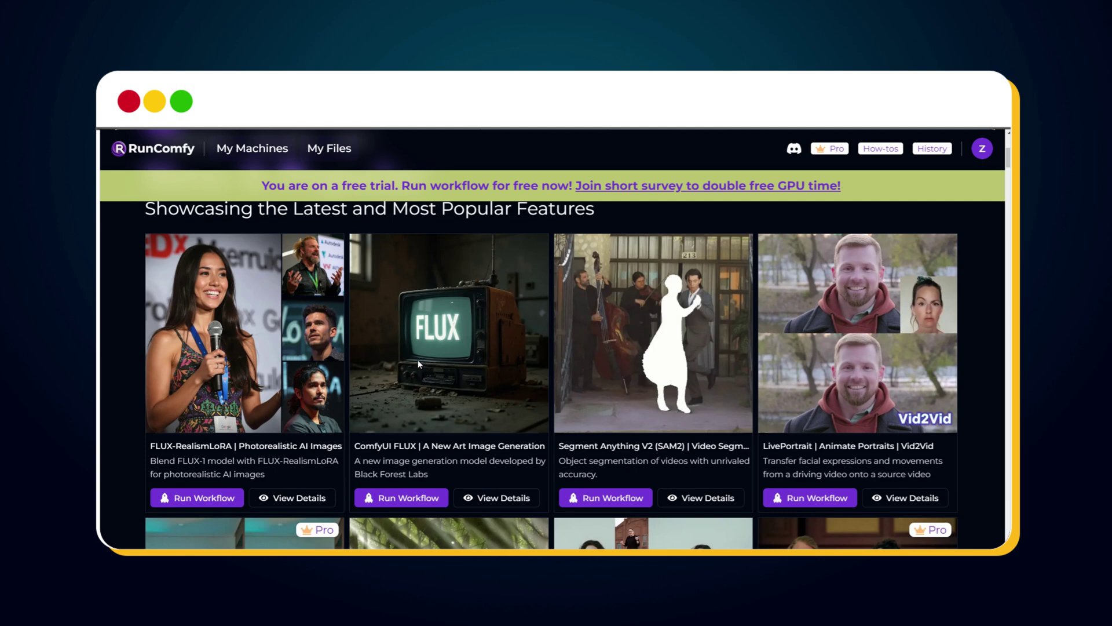
# Run FLUX-RealismLoRA on a Medium trial machine with beta release, 15-minute auto-stop, and ready sound.
pyautogui.click(210, 502)
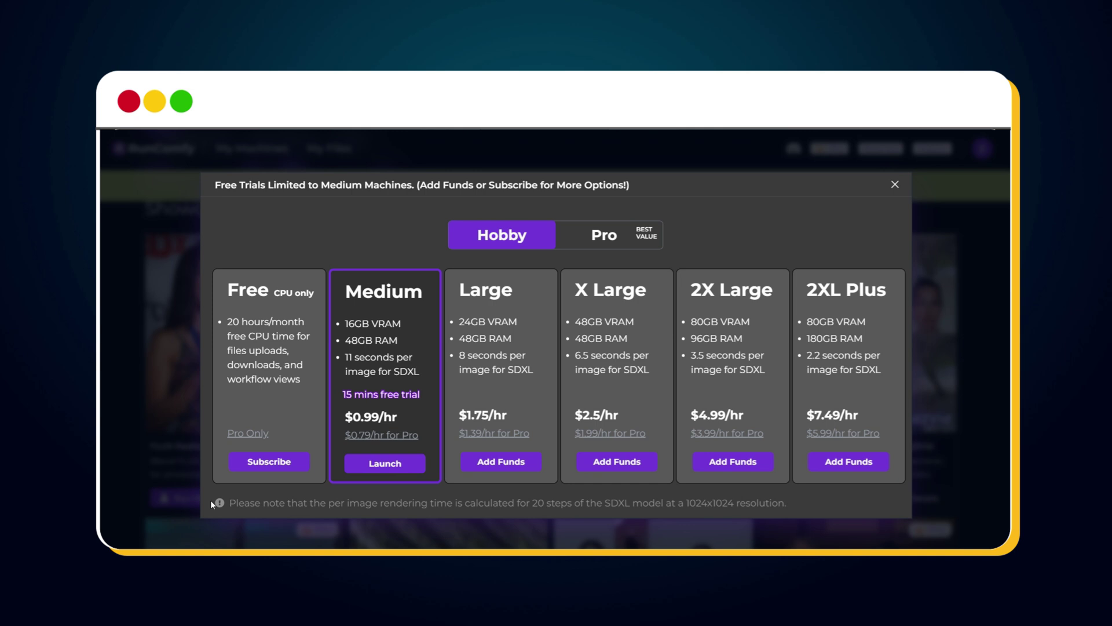
pyautogui.click(400, 472)
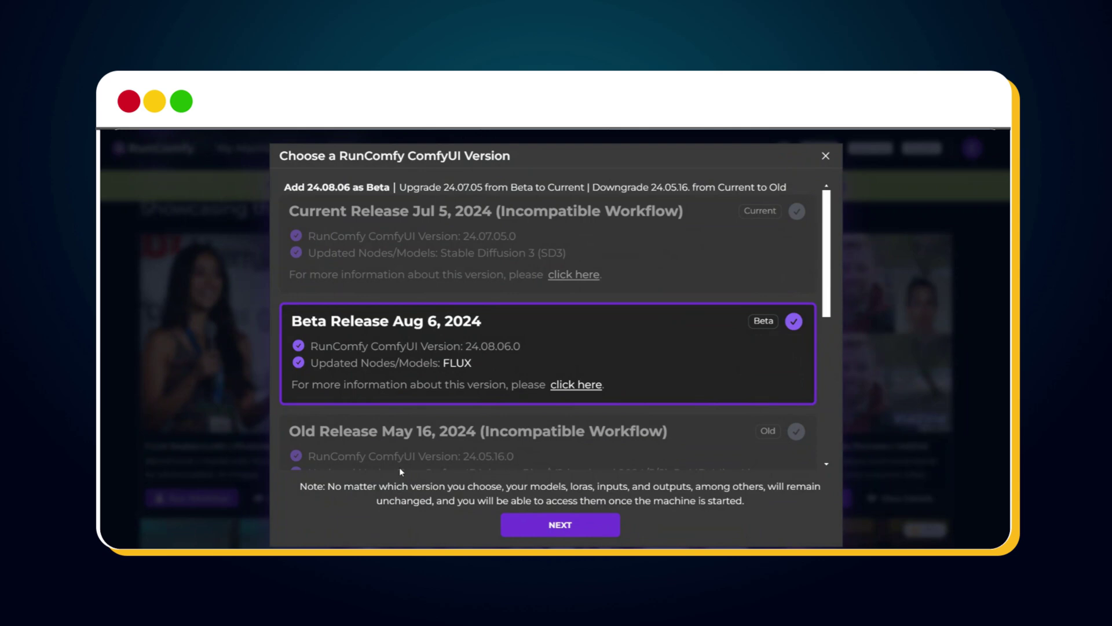
pyautogui.click(541, 525)
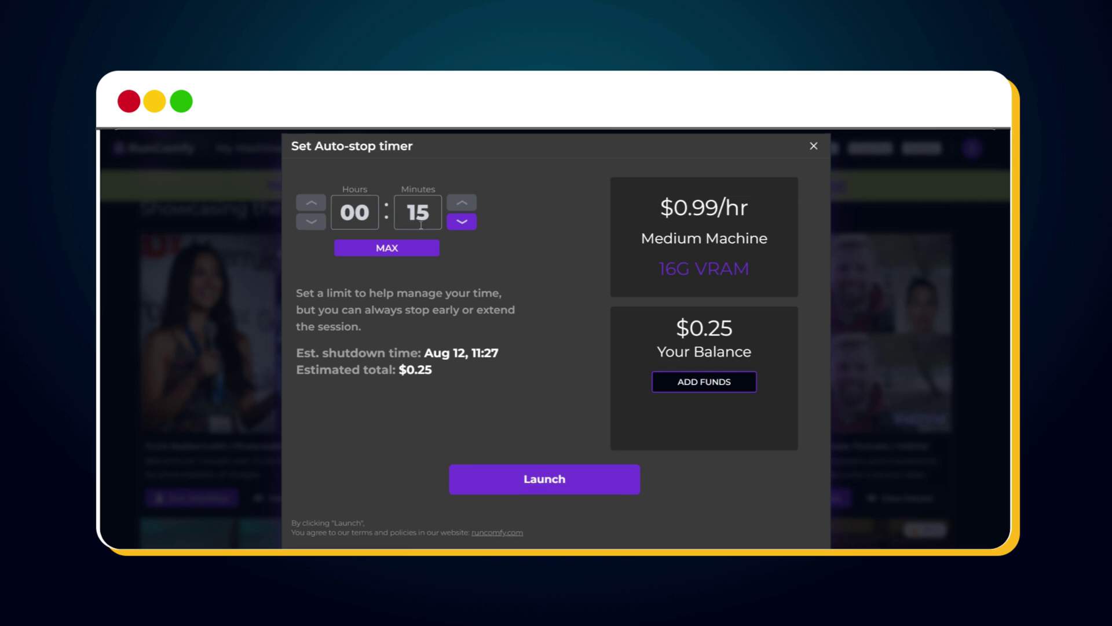
pyautogui.click(561, 485)
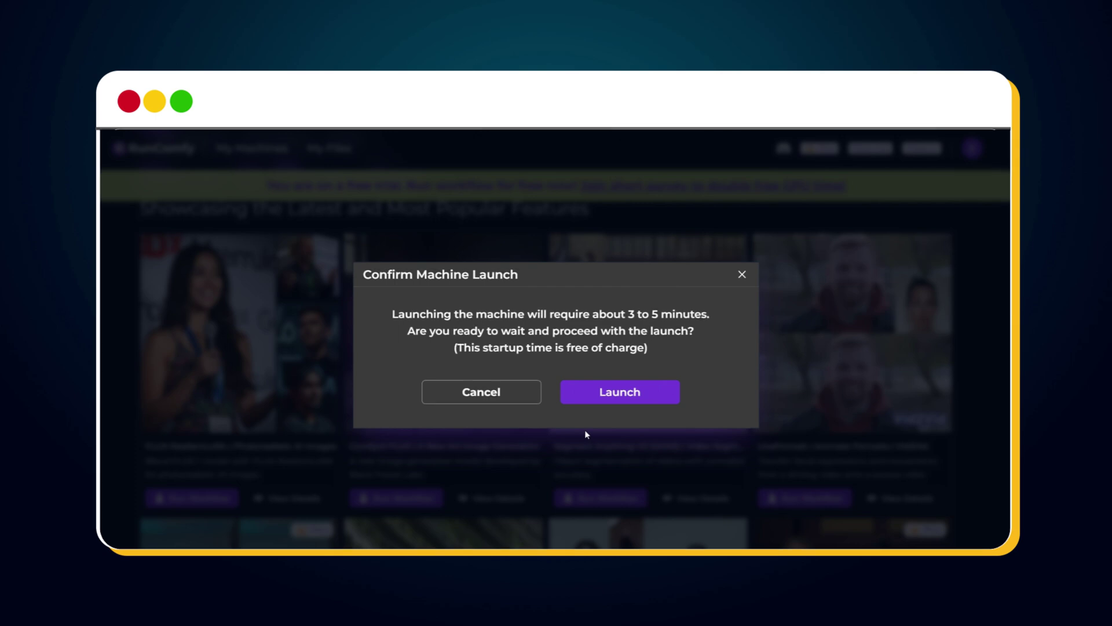
pyautogui.click(641, 392)
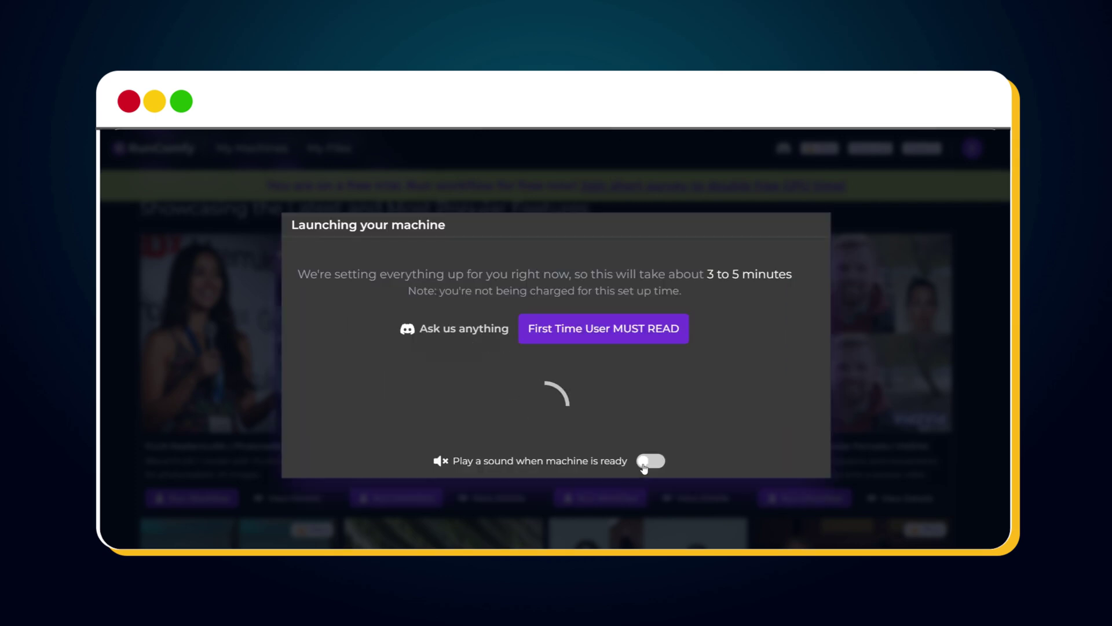
pyautogui.click(644, 464)
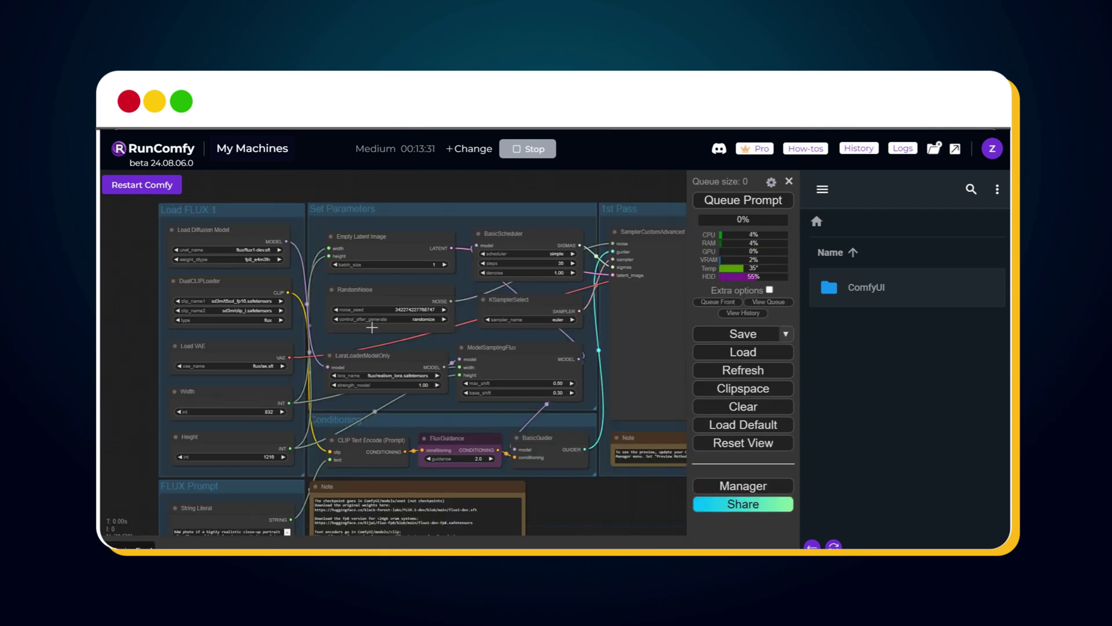
pyautogui.scroll(1, 371, 326)
pyautogui.scroll(-3, 423, 296)
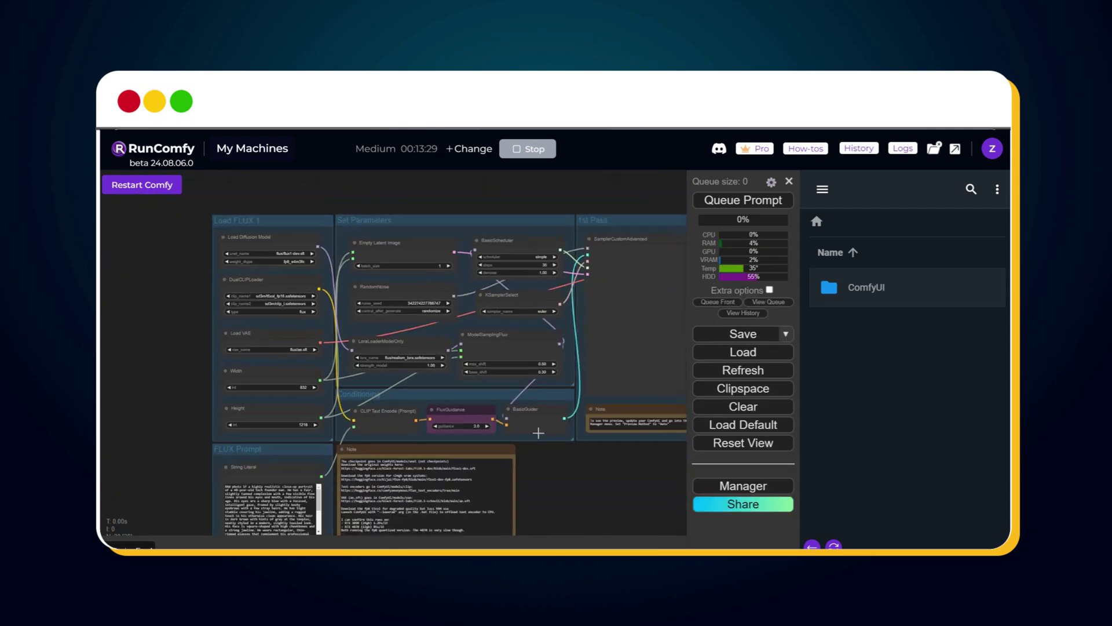
# Set the image Width to 1920 and Height to 1080.
pyautogui.moveTo(601, 479)
pyautogui.mouseDown()
pyautogui.moveTo(595, 417)
pyautogui.moveTo(651, 447)
pyautogui.mouseUp()
pyautogui.scroll(2, 607, 441)
pyautogui.scroll(1, 597, 442)
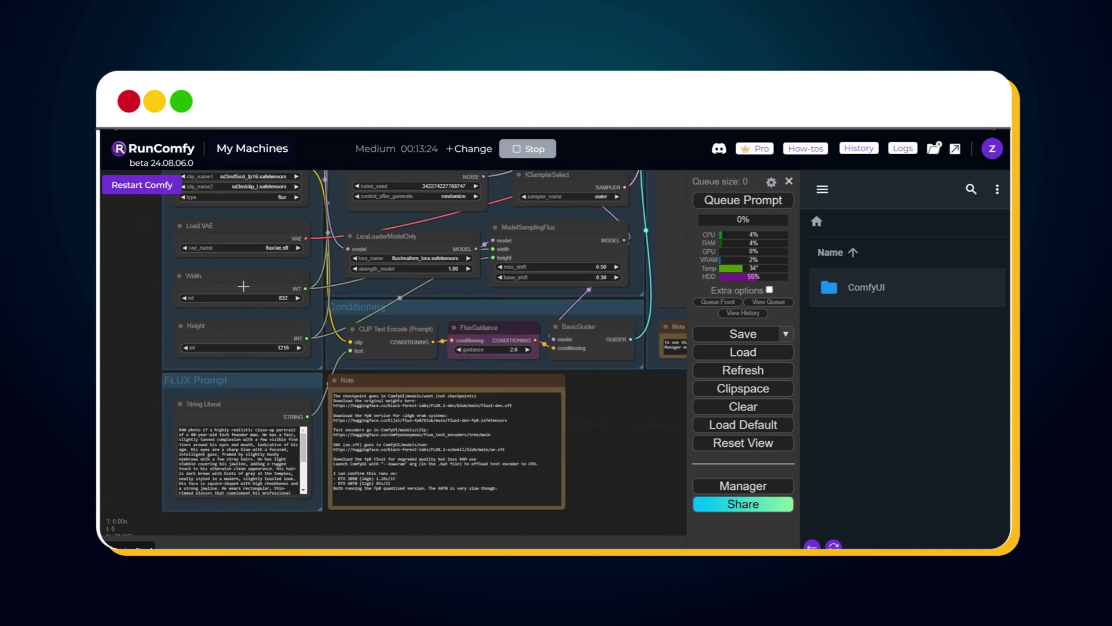
pyautogui.click(272, 298)
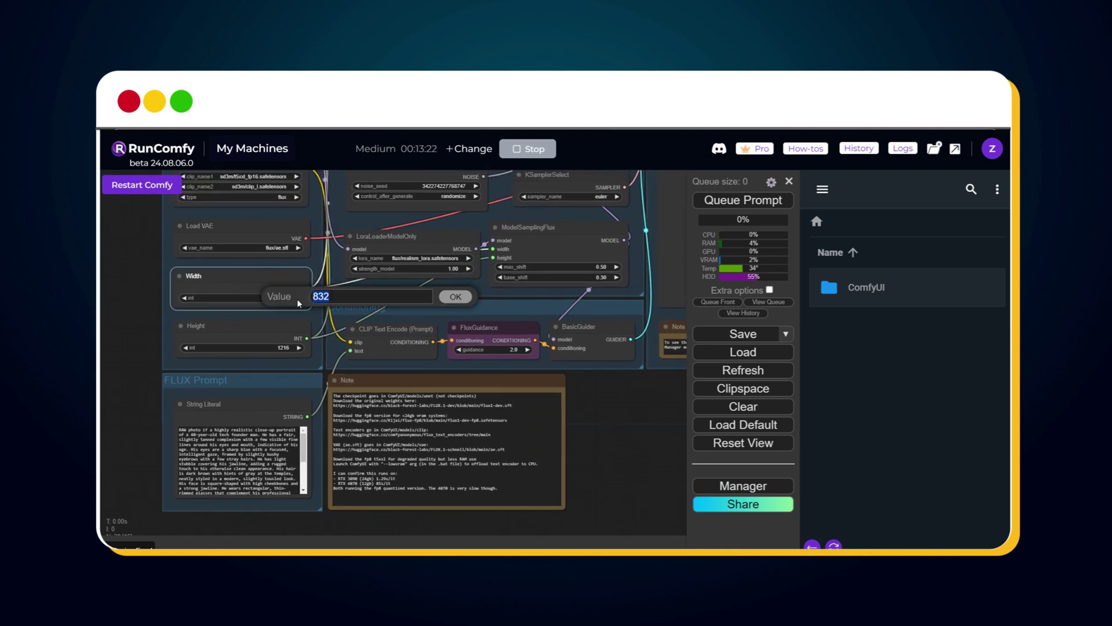
pyautogui.write('1920')
pyautogui.click(447, 299)
pyautogui.click(283, 348)
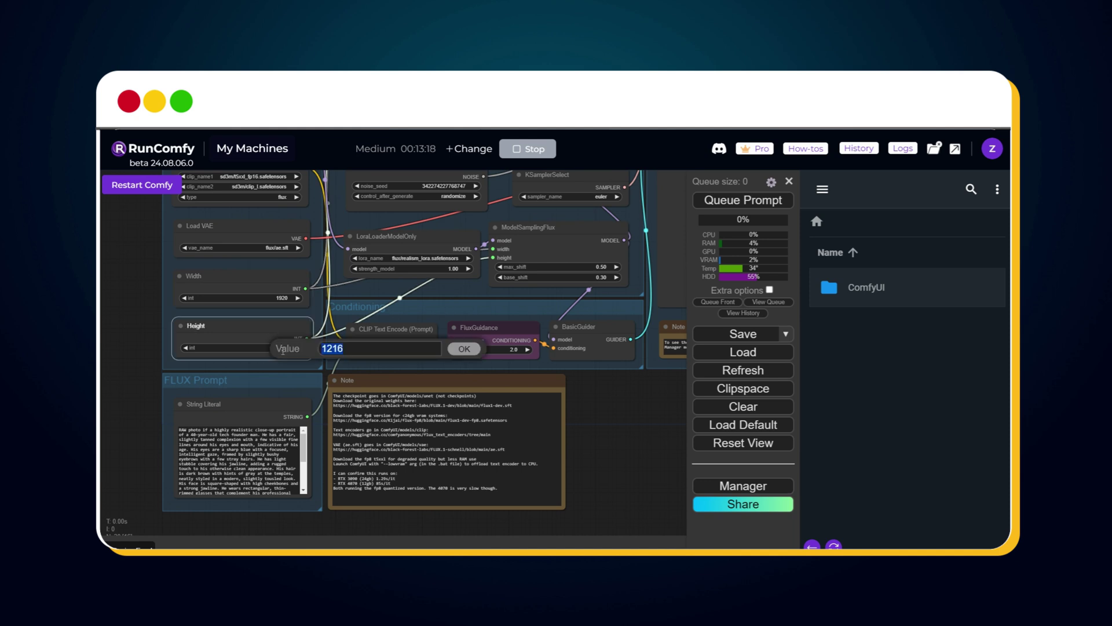
pyautogui.write('1')
pyautogui.write('080')
pyautogui.click(461, 348)
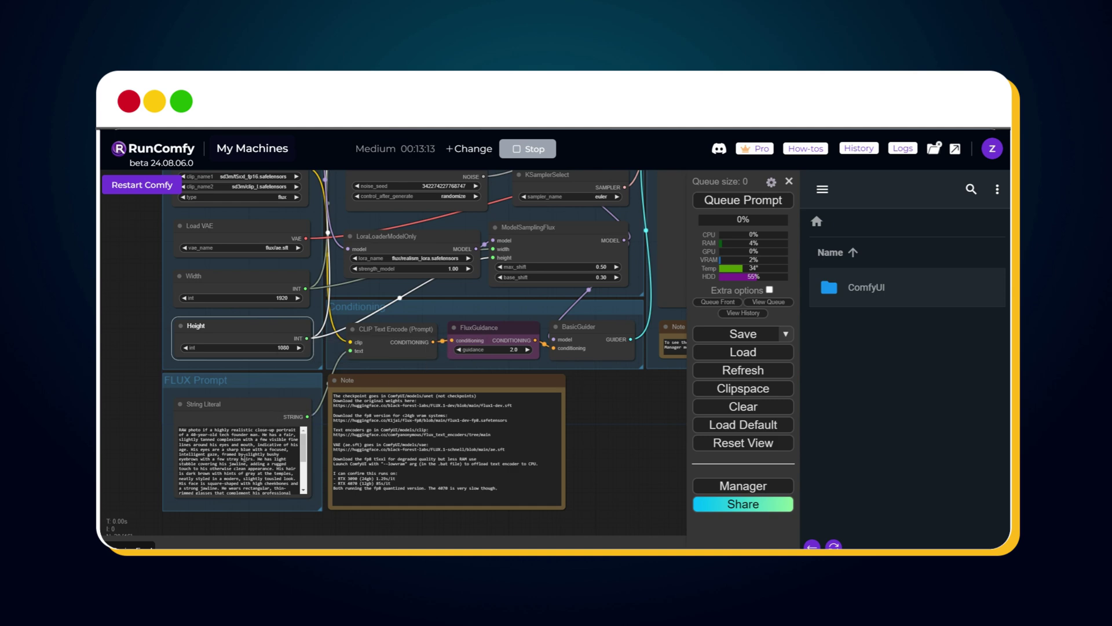
# Replace the prompt with the ladybug picnic description and queue the generation.
pyautogui.click(268, 445)
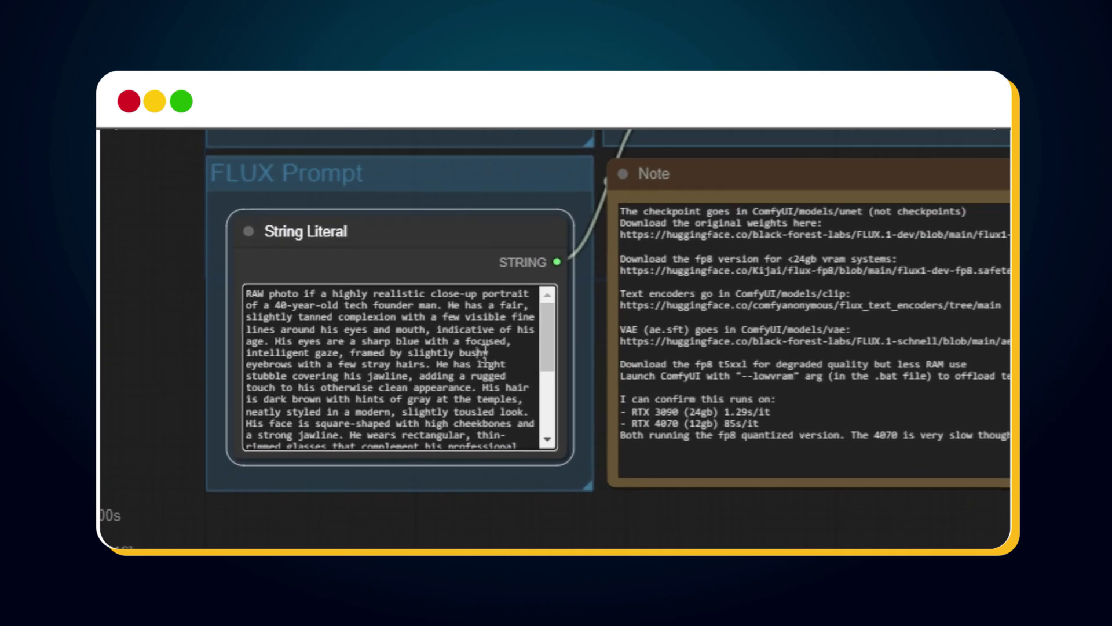
pyautogui.click(483, 350)
pyautogui.hotkey('ctrl', 'a')
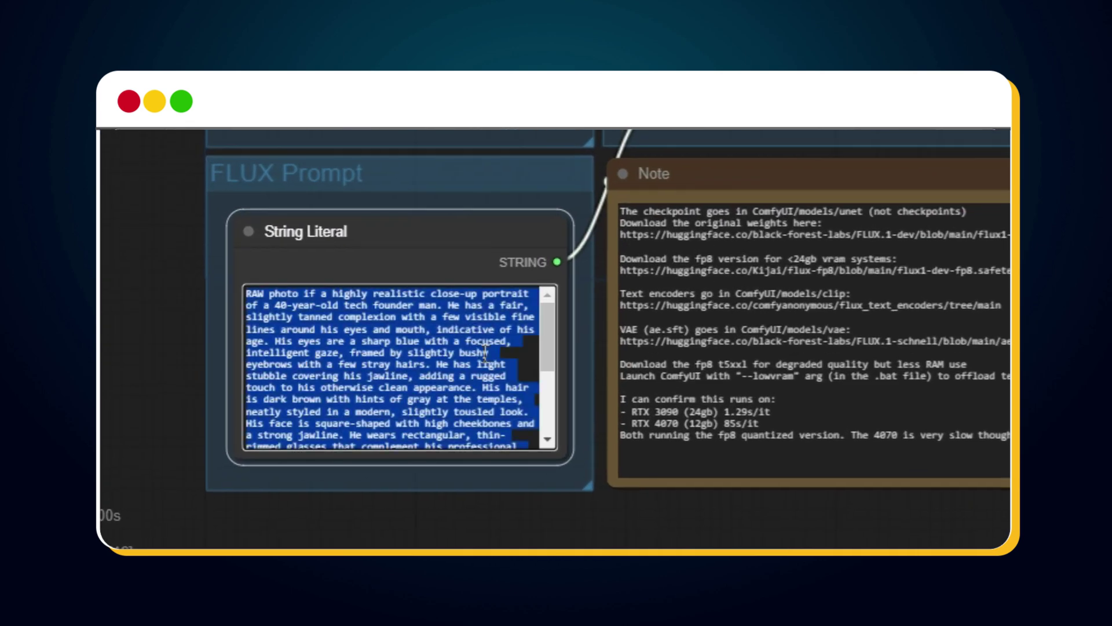
pyautogui.write('Two adorable ladybugs dressed in Edwardian-era costumes enjoying a miniature picnic with a tiny checkered blanket and wicker basket on a sunflower petal, macro photography')
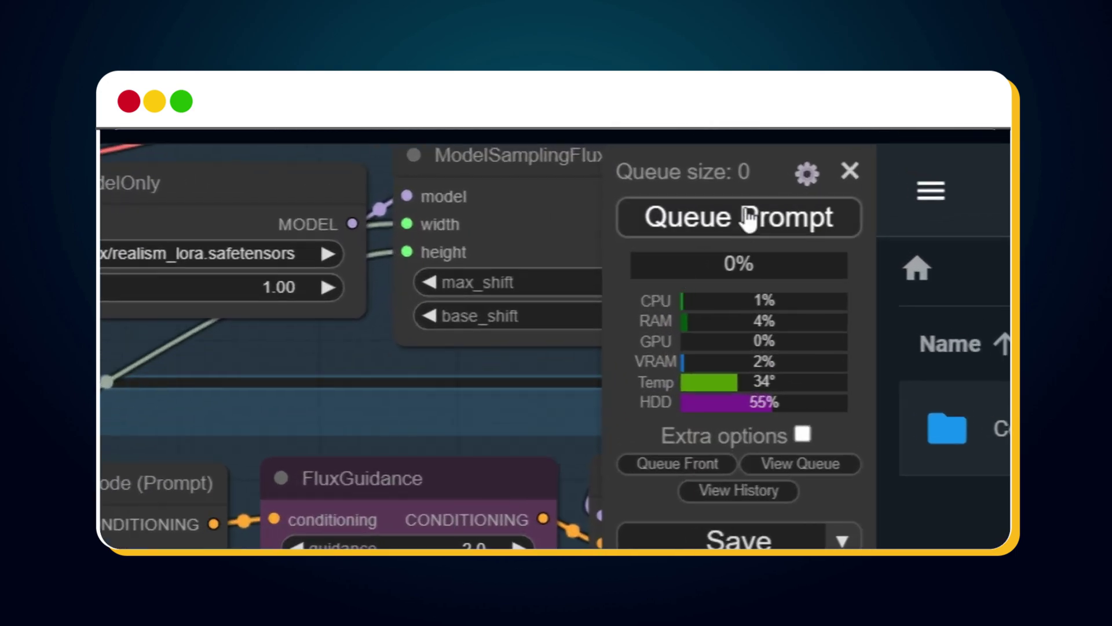
pyautogui.click(702, 235)
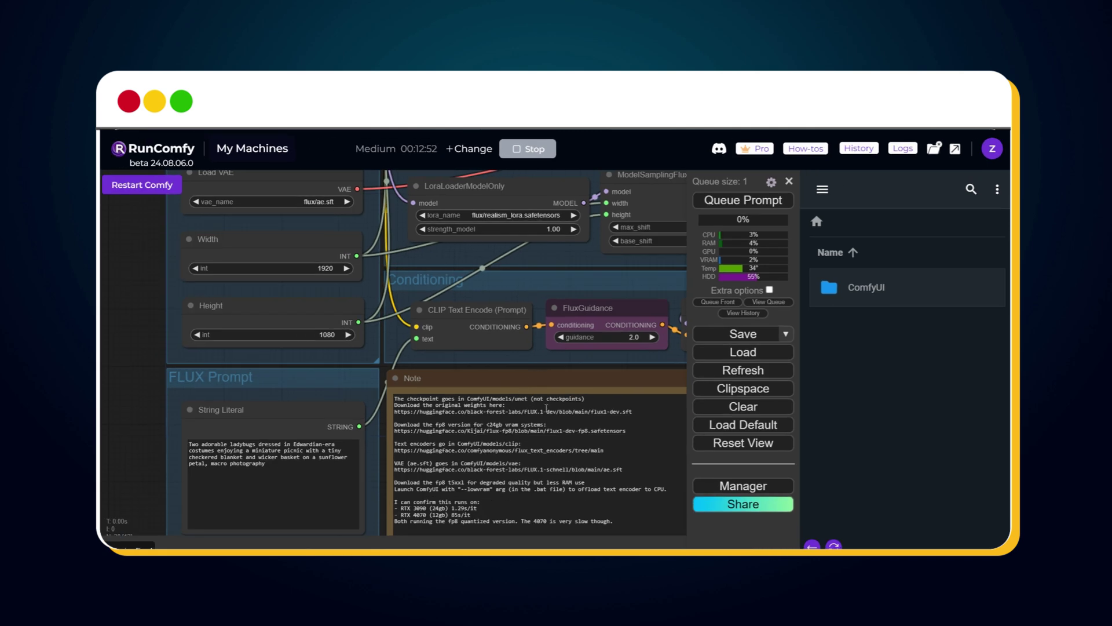
pyautogui.scroll(-2, 133, 401)
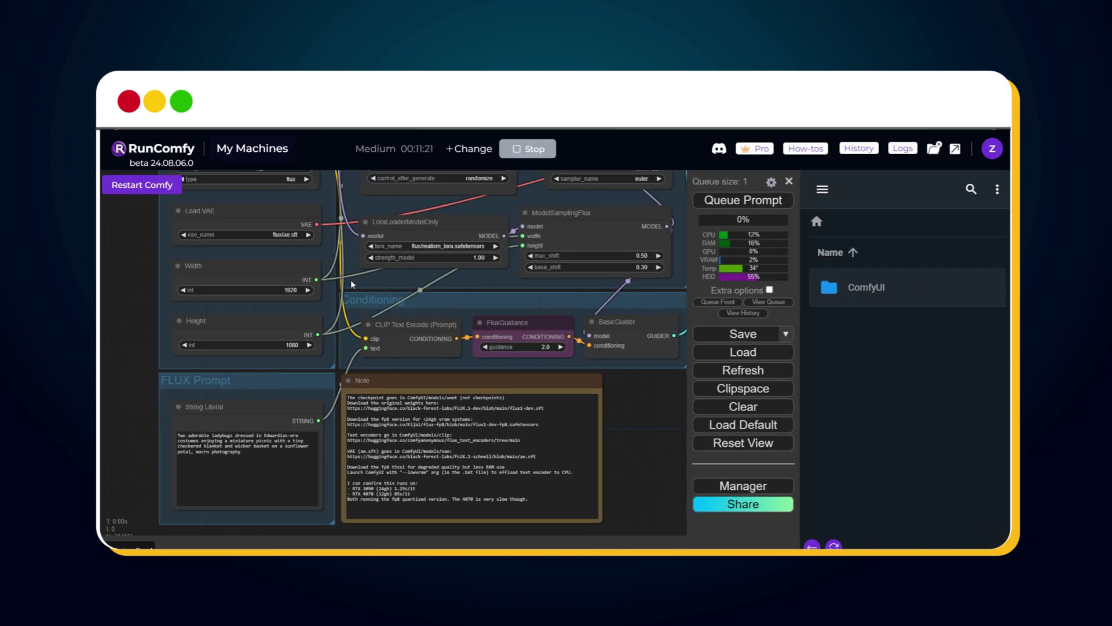
pyautogui.scroll(-5, 350, 279)
pyautogui.scroll(2, 528, 456)
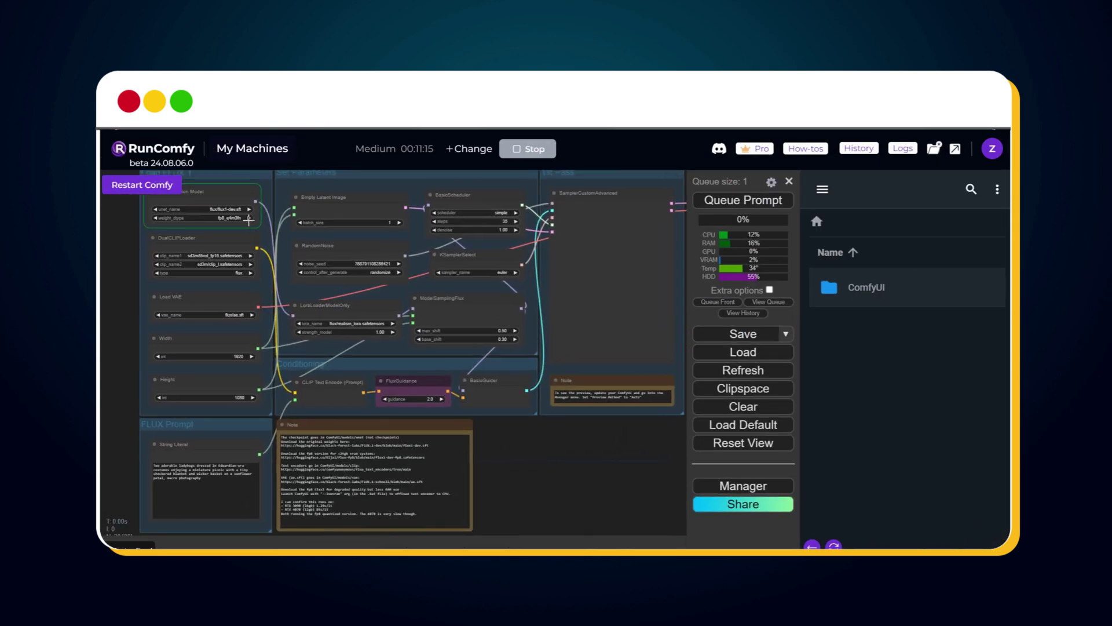
# Swap the ladybug prompt for the sacred-geometry otherworldly creature prompt and queue it.
pyautogui.tripleClick(255, 486)
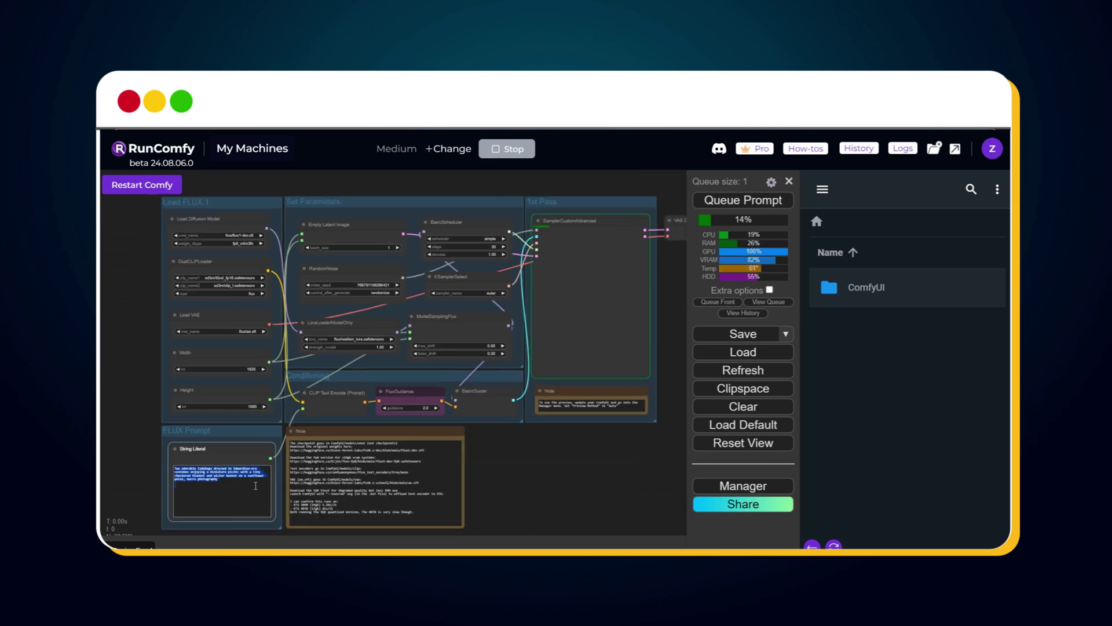
pyautogui.scroll(5, 301, 419)
pyautogui.moveTo(210, 507); pyautogui.dragTo(348, 431)
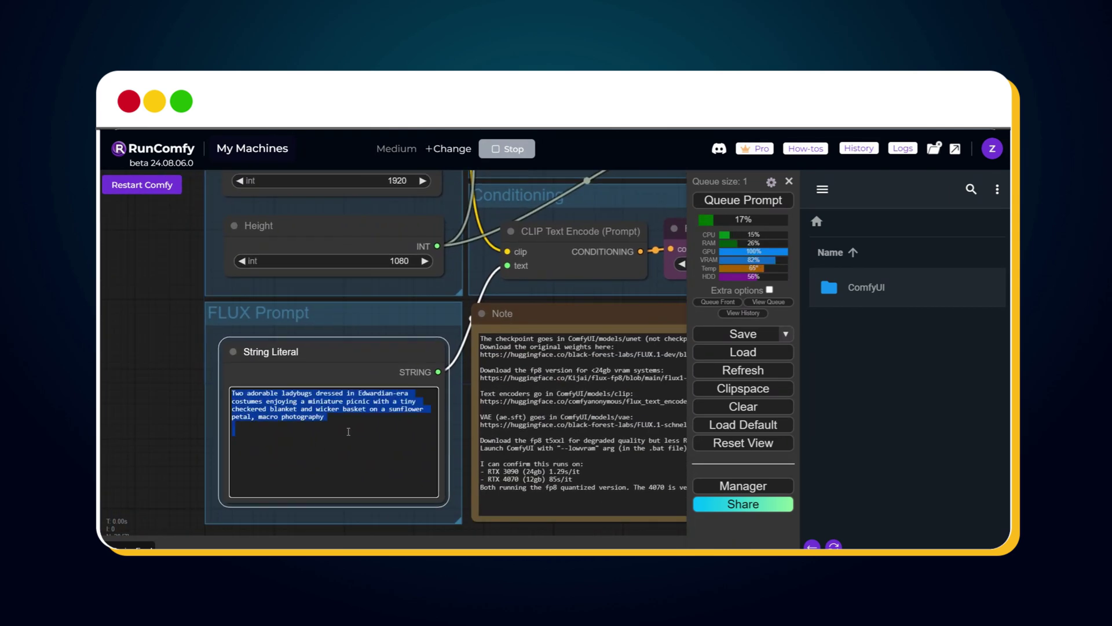
pyautogui.write('Macro shot of an otherworldly being composed of intricate, swirling sacred geometry patterns and bioluminescent filaments, hyper-detailed holographic scales')
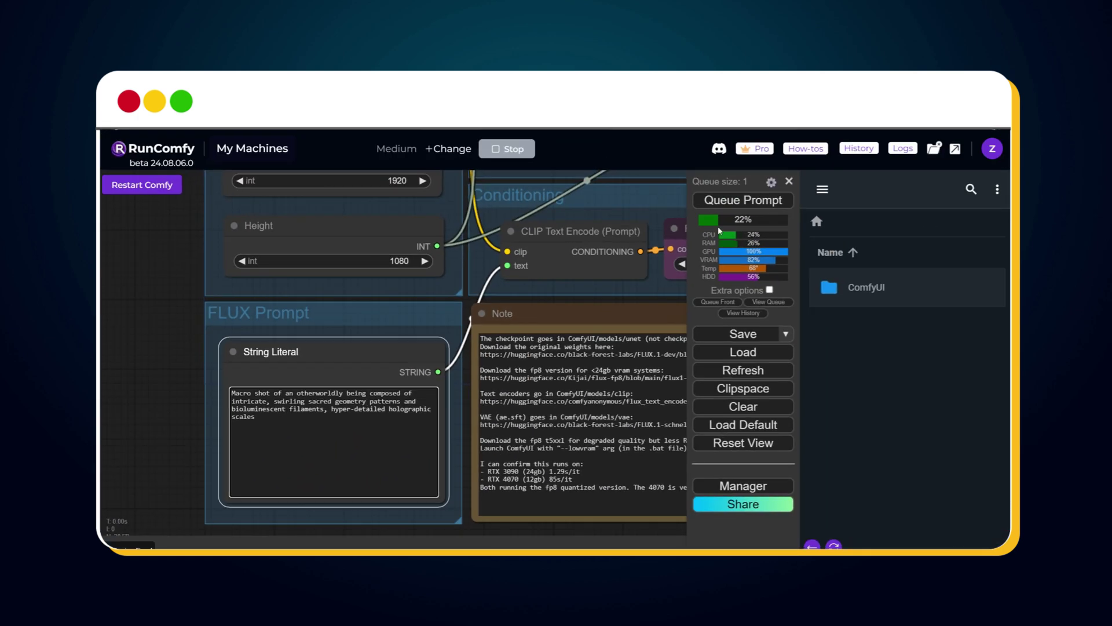
pyautogui.click(605, 333)
pyautogui.scroll(-2, 590, 338)
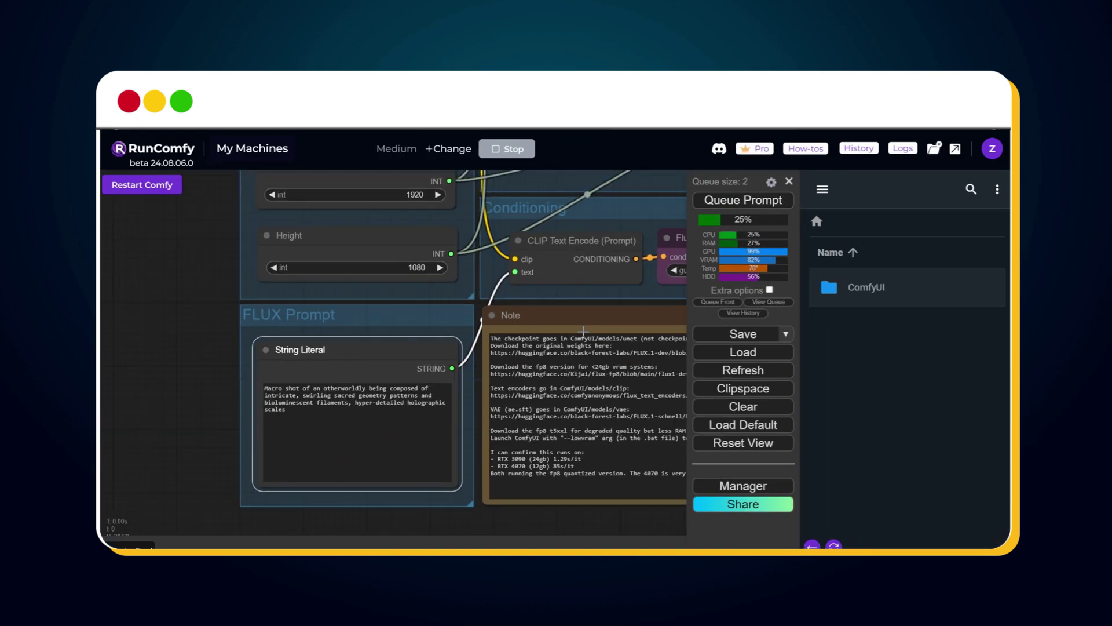
pyautogui.scroll(-2, 589, 340)
# Replace the prompt with the realistic tech-founder close-up portrait prompt.
pyautogui.moveTo(615, 498); pyautogui.dragTo(452, 526)
pyautogui.scroll(1, 452, 525)
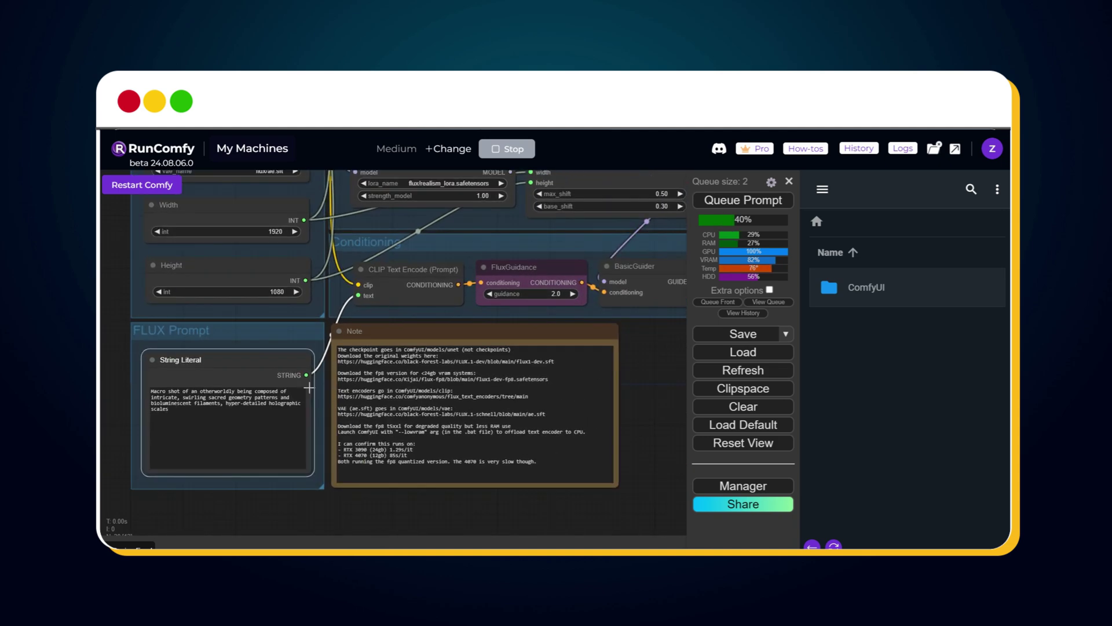
pyautogui.scroll(2, 434, 483)
pyautogui.scroll(2, 464, 499)
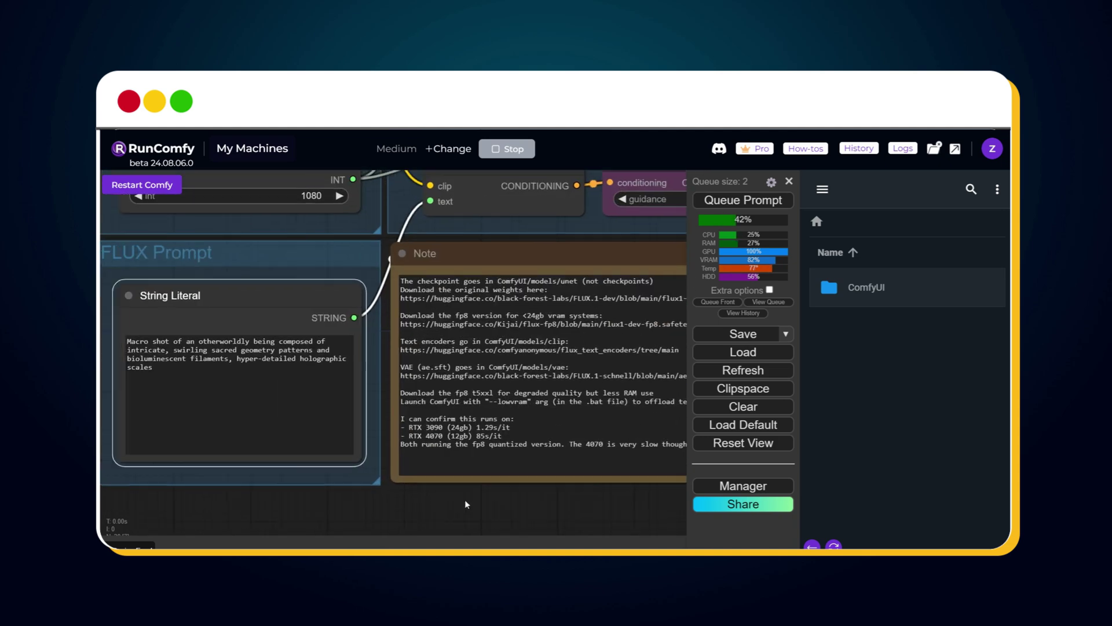
pyautogui.scroll(1, 465, 499)
pyautogui.click(376, 363)
pyautogui.hotkey('ctrl', 'a')
pyautogui.write('RAW photo if a highly realistic close-up portrait of a 40-year-old tech founder man. He has a fair, slightly tanned complexion with a few visible fine lines around his eyes and mouth, indicative of his age. His eyes are a sharp blue with a focused, intelligent gaze, framed by slightly bushy eyebrows with a few stray hairs. He has light stubble covering his jawline, adding a rugged touch to his otherwise clean appearance. His hair is dark brown with hints of gray at the temples, neatly styled in a modern, slightly tousled look. His face is square-shaped with high cheekbones and a strong jawline. He wears rectangular, thin-rimmed glasses that complement his professional demeanor. His lips are thin and set in a neutral expression, exuding calm confidence. He is dressed in a casual yet sophisticated outfit: a well-fitted, dark blue blazer over a white dress shirt, with the top button undone, hinting at his laid-back yet professional style. The background is a blurred office environment with hints of modern decor, placing him in his natural workspace. The lighting is soft and natural, highlighting the contours of his face and creating realistic shadows and highlights, enhancing the lifelike quality of the image.')
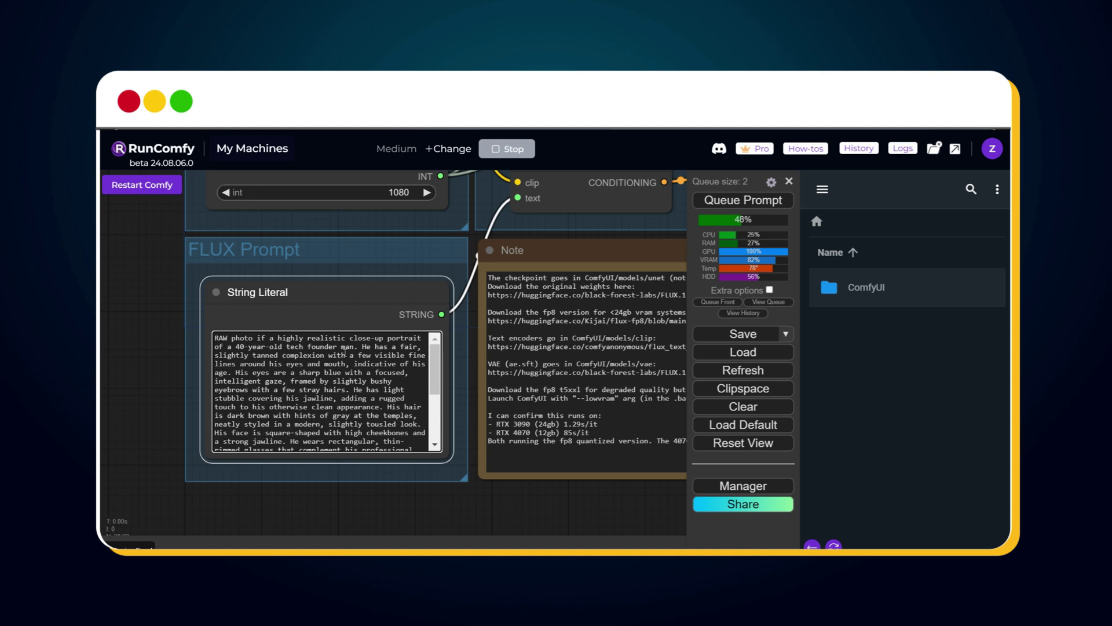
# Make the image 1080 wide by 1920 tall.
pyautogui.moveTo(388, 222); pyautogui.dragTo(381, 337)
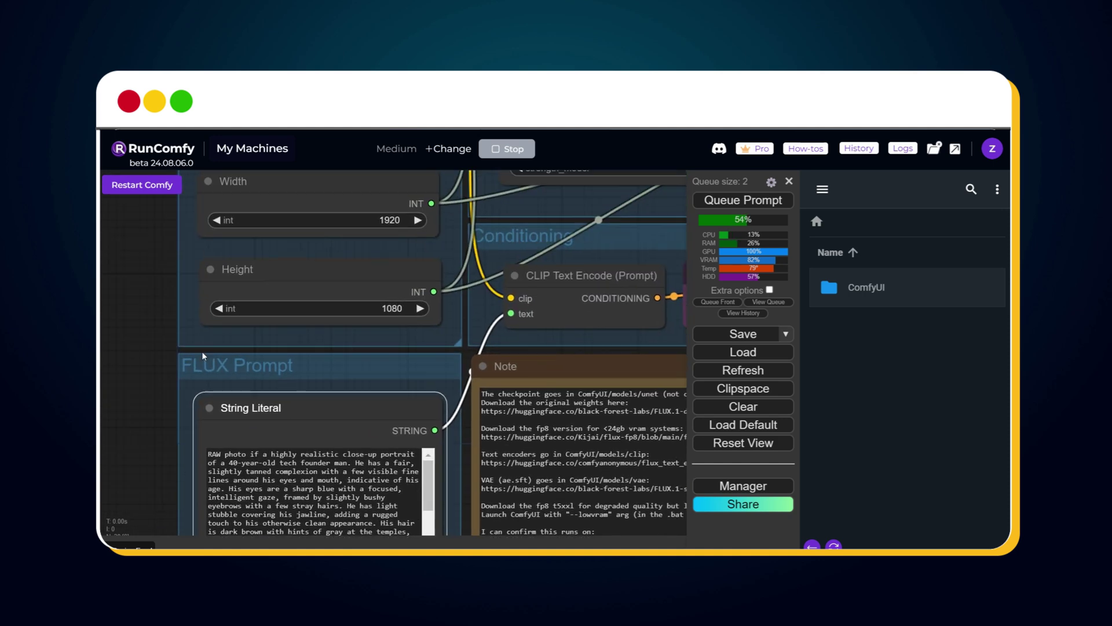
pyautogui.click(392, 218)
pyautogui.write('1080')
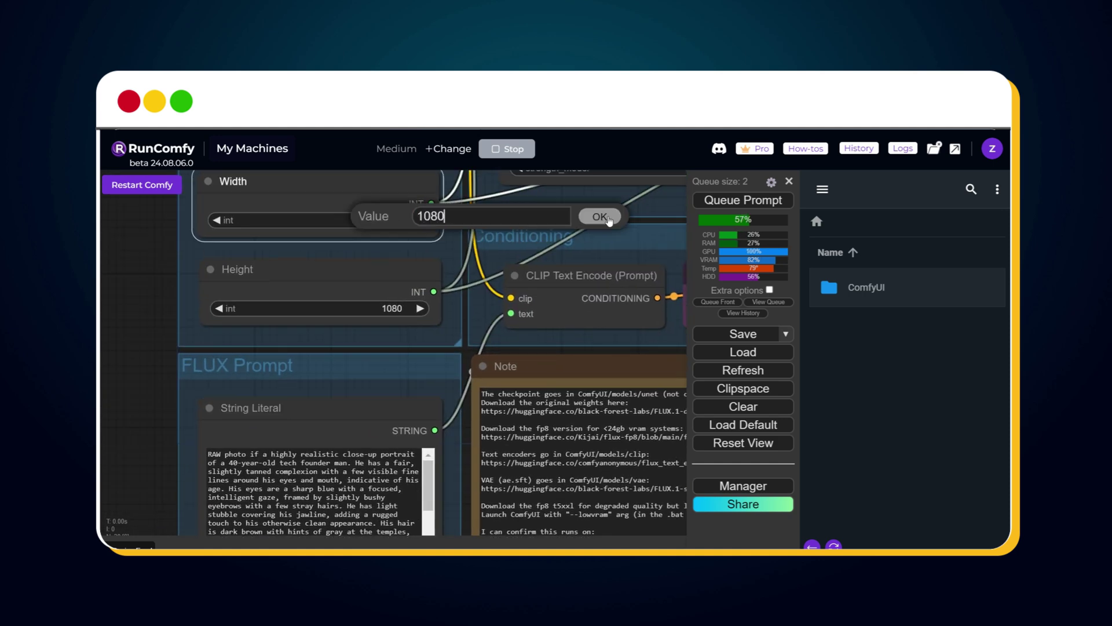
pyautogui.press('Return')
pyautogui.click(402, 308)
pyautogui.write('1920')
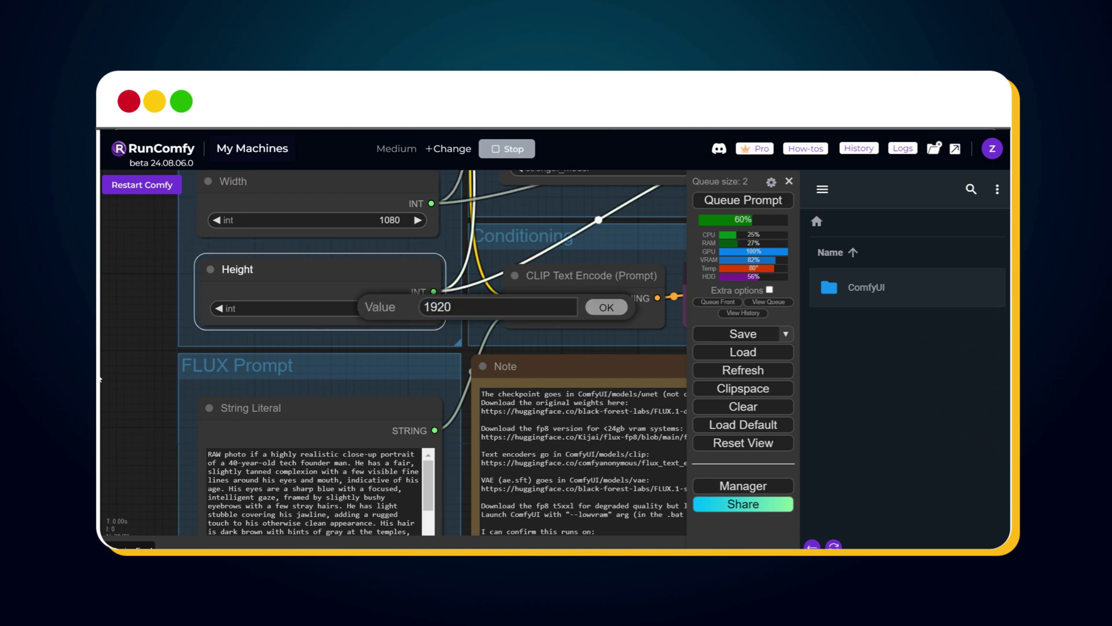
pyautogui.scroll(-1, 325, 351)
pyautogui.click(605, 307)
pyautogui.scroll(-1, 320, 355)
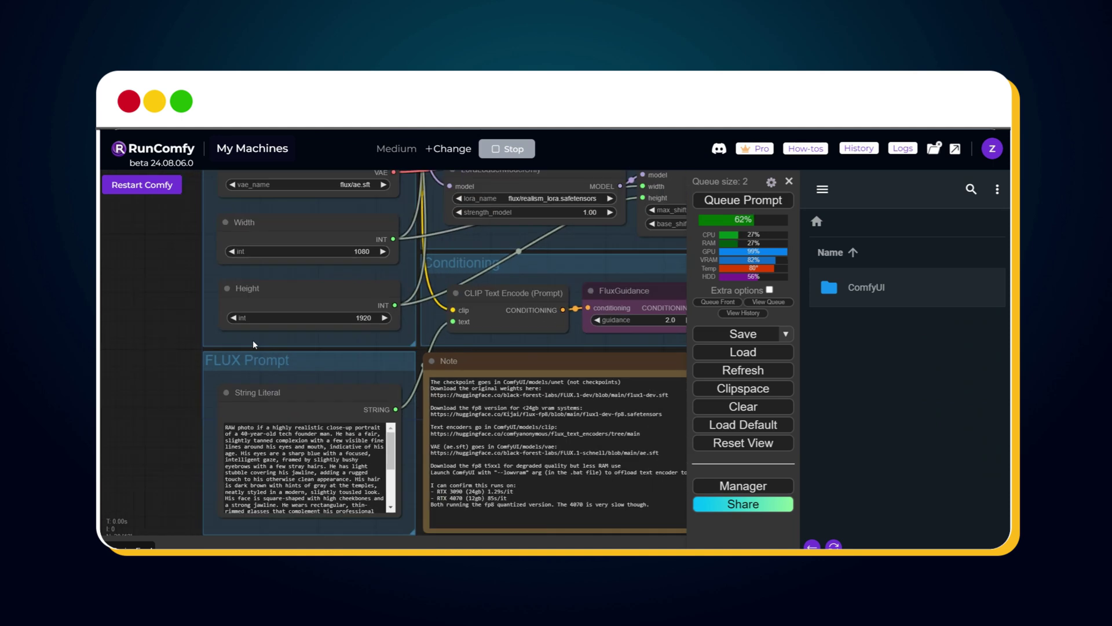
pyautogui.scroll(-3, 254, 339)
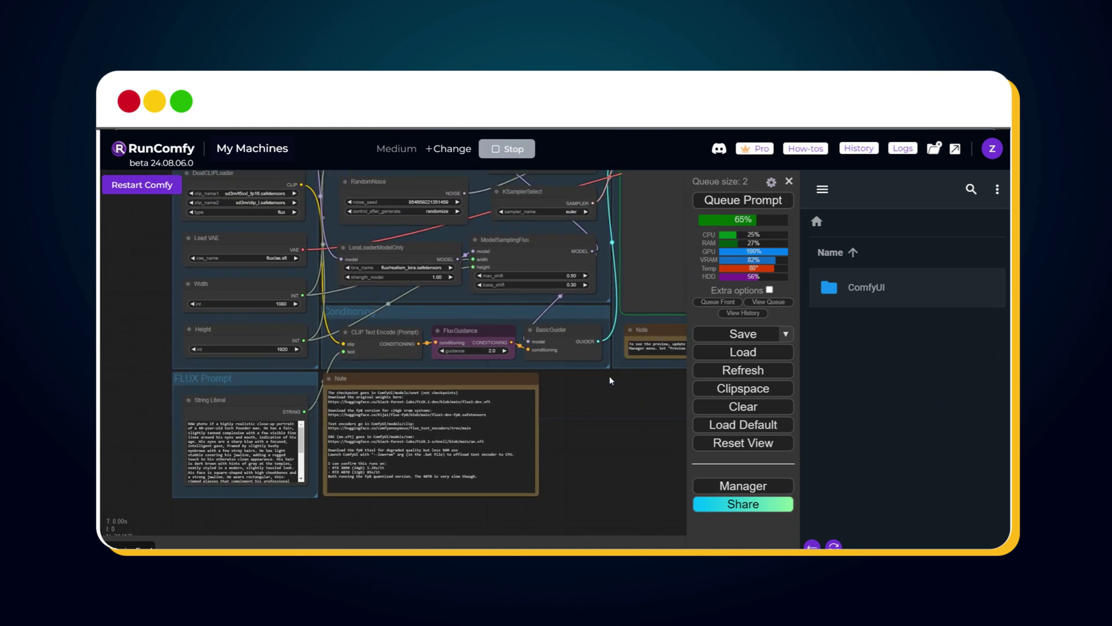
pyautogui.moveTo(608, 375); pyautogui.dragTo(590, 472)
pyautogui.scroll(2, 596, 268)
pyautogui.scroll(-2, 579, 252)
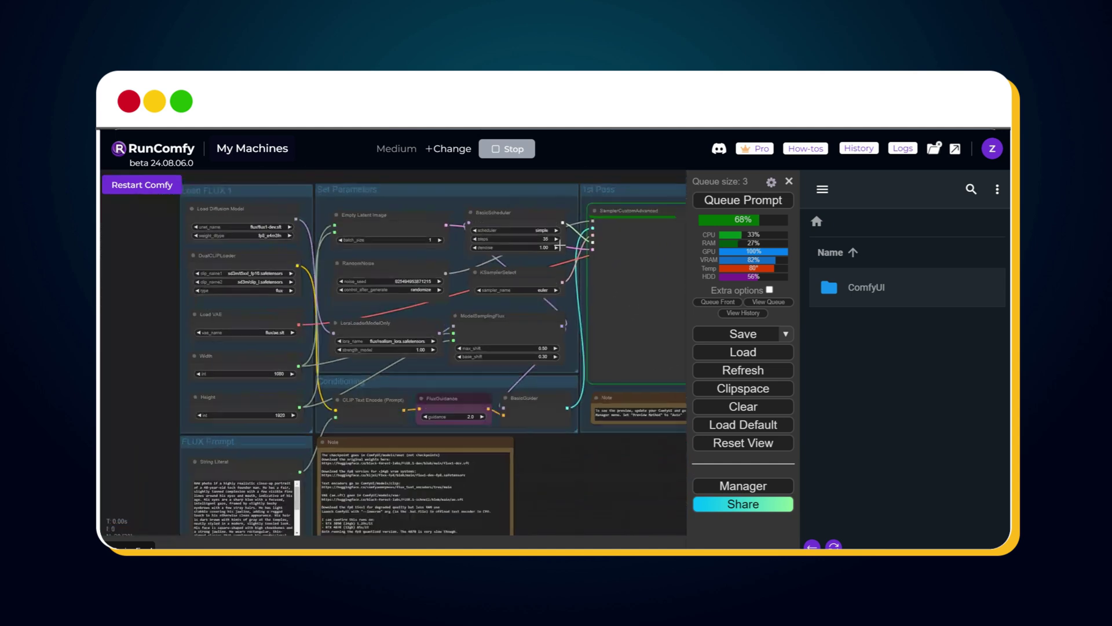
pyautogui.scroll(-3, 565, 239)
pyautogui.scroll(3, 562, 235)
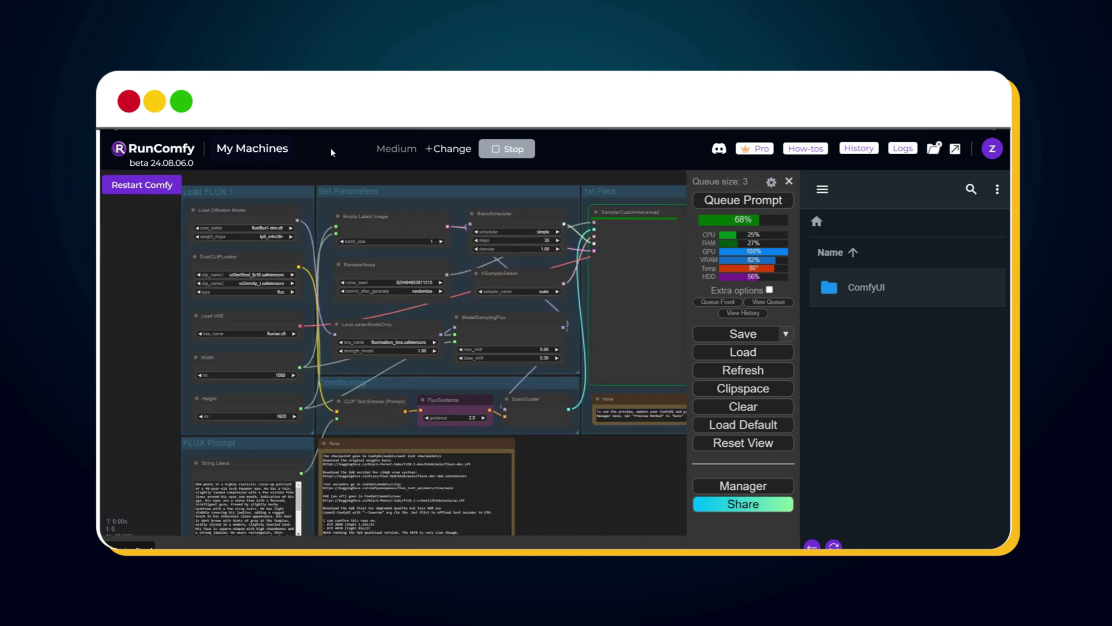
pyautogui.moveTo(583, 472); pyautogui.dragTo(538, 468)
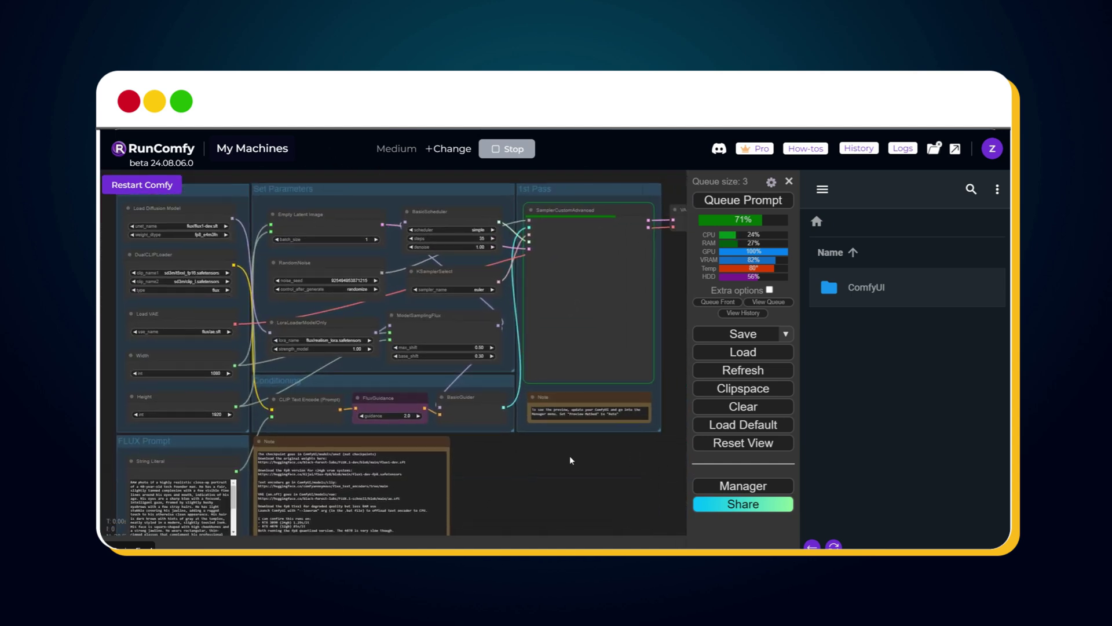
pyautogui.scroll(3, 571, 456)
pyautogui.scroll(-1, 574, 467)
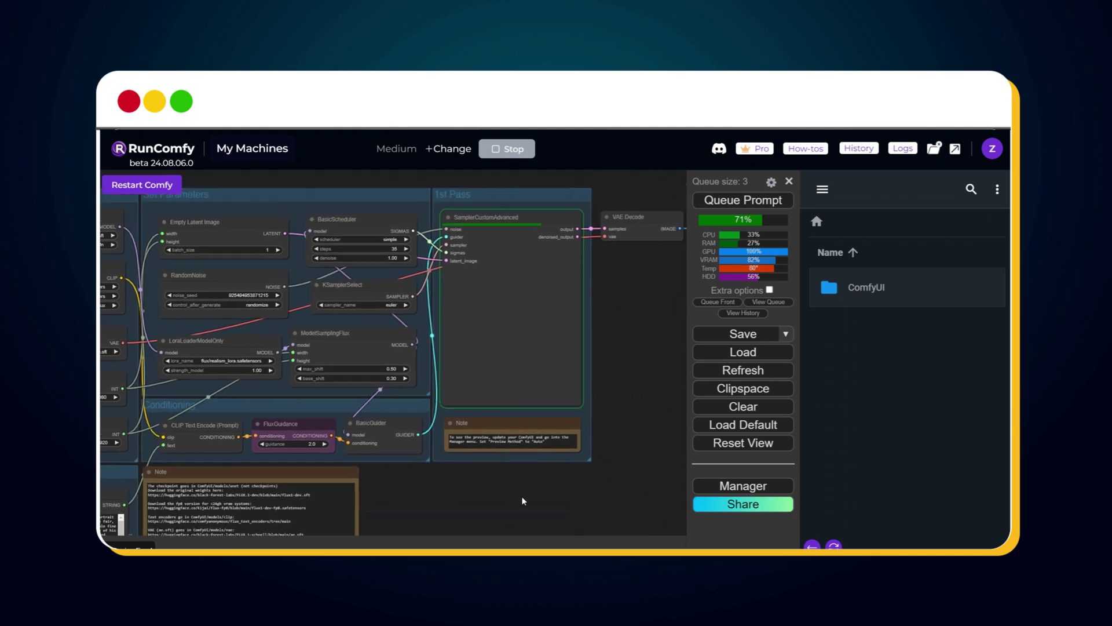
pyautogui.moveTo(522, 500); pyautogui.dragTo(506, 504)
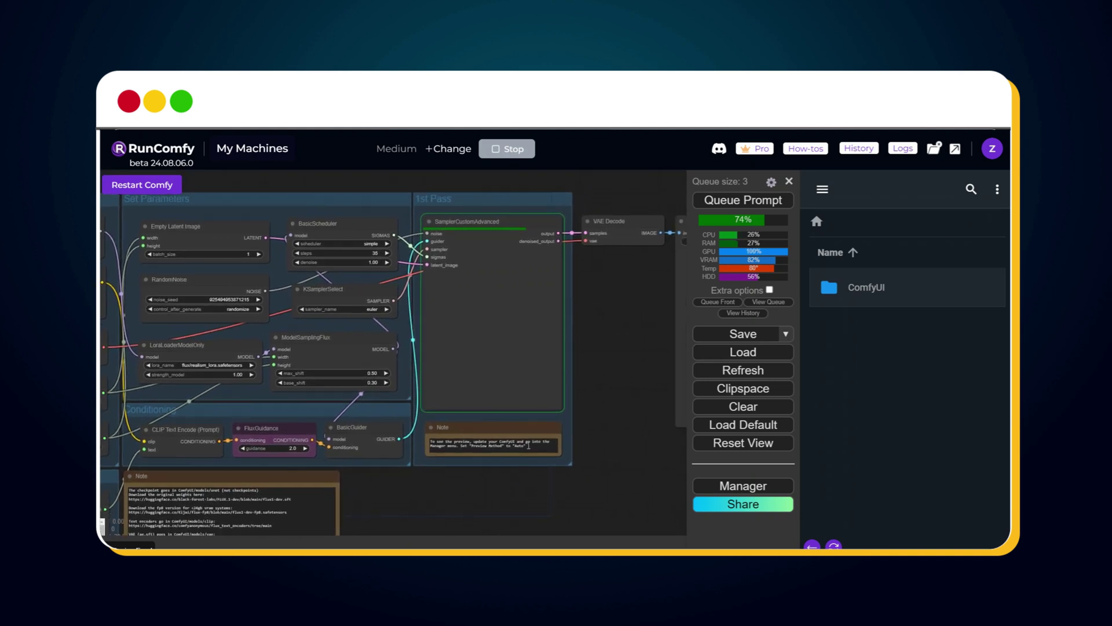
pyautogui.moveTo(534, 434); pyautogui.dragTo(616, 419)
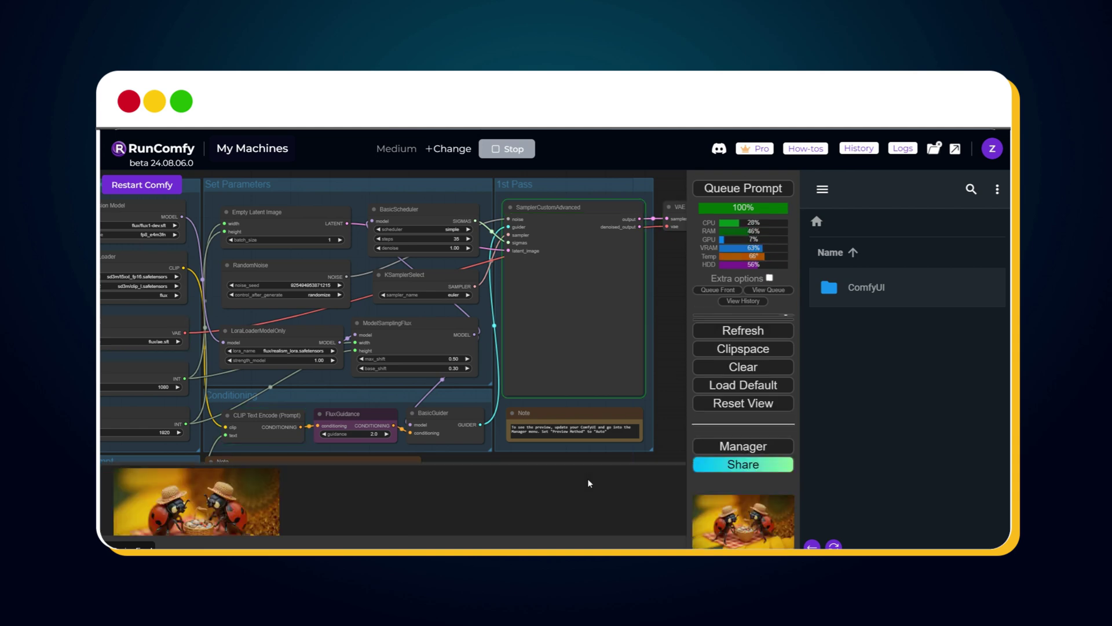
# Open the finished ladybug picnic image at full size.
pyautogui.click(217, 502)
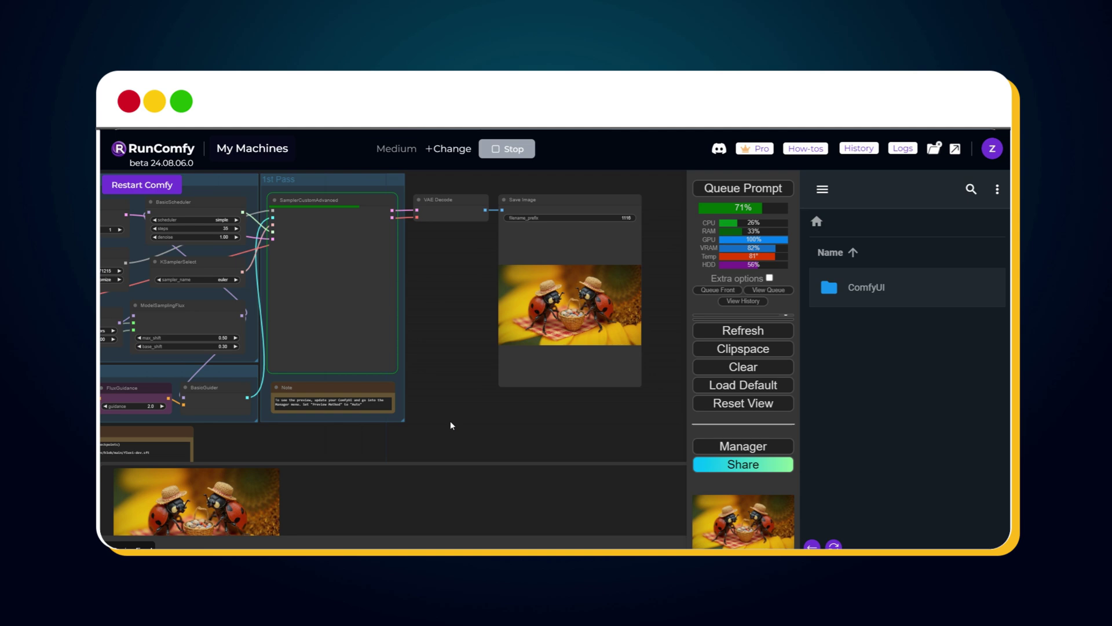
# View the creature image enlarged, close it, and pan up to Save Image.
pyautogui.click(254, 502)
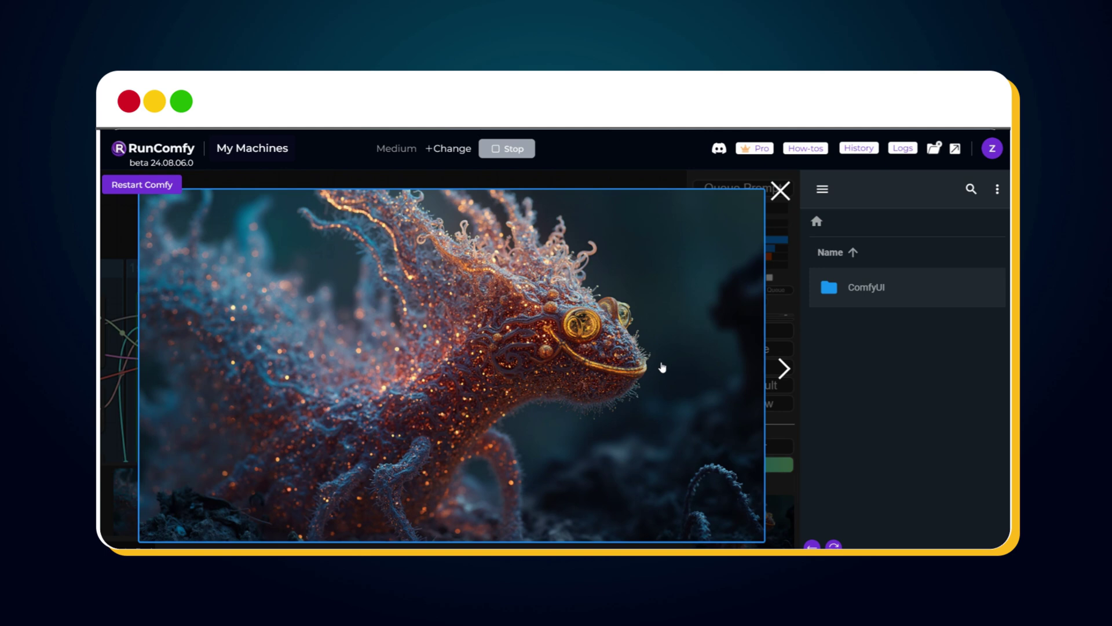
pyautogui.press('Escape')
pyautogui.moveTo(474, 417)
pyautogui.mouseDown()
pyautogui.moveTo(477, 340)
pyautogui.moveTo(423, 332)
pyautogui.mouseUp()
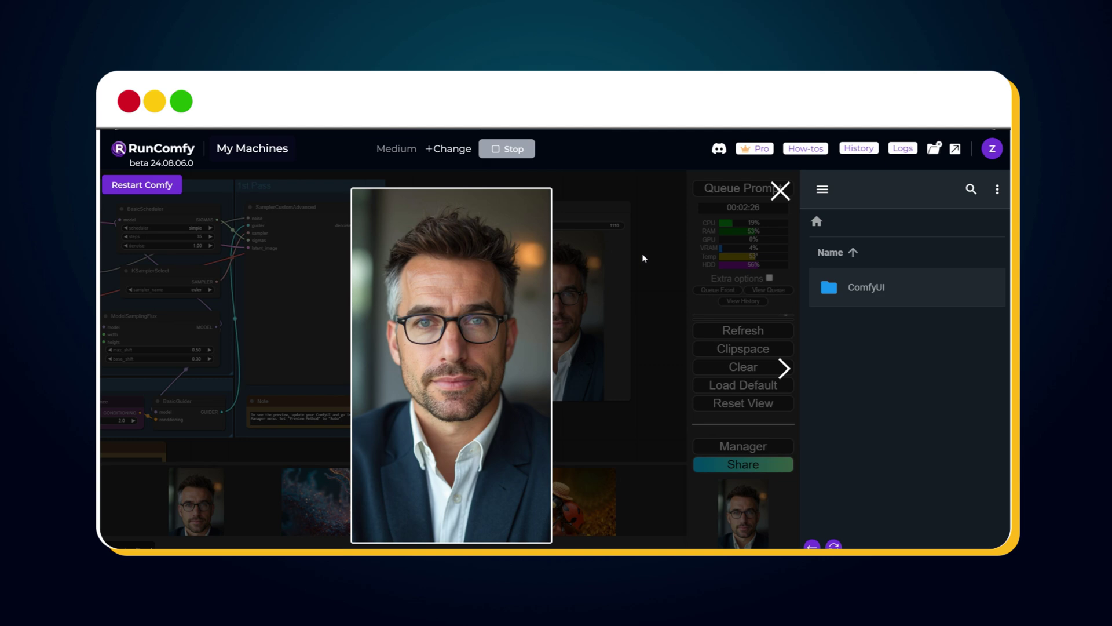
# Close the enlarged portrait and stop the RunComfy cloud machine.
pyautogui.click(775, 190)
pyautogui.click(512, 148)
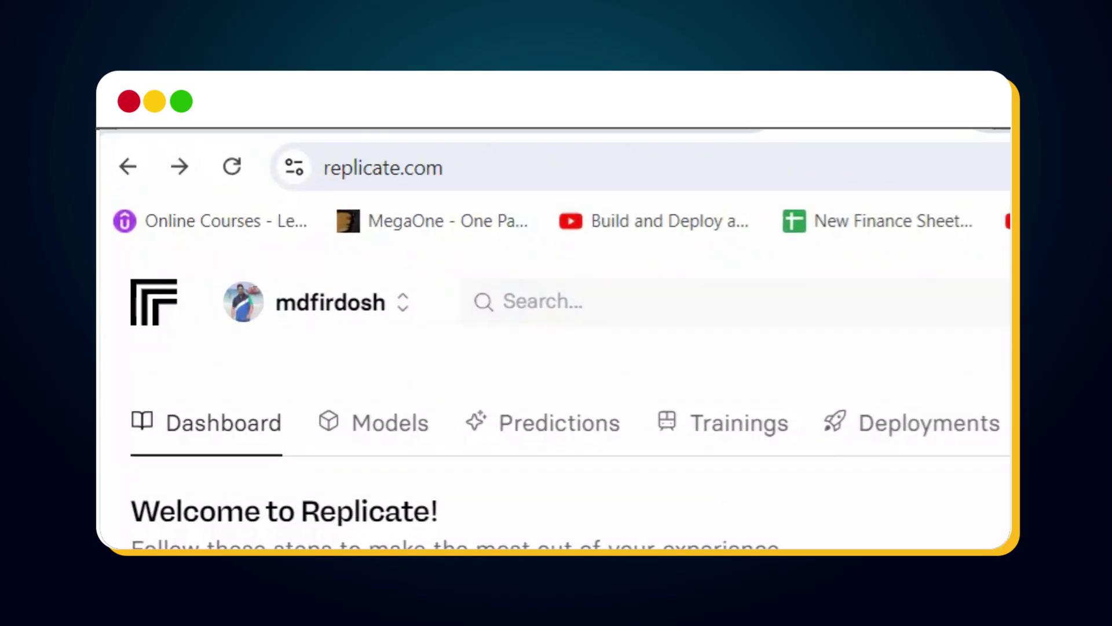
# Start a model search in Replicate's site search box.
pyautogui.click(539, 301)
pyautogui.write('f')
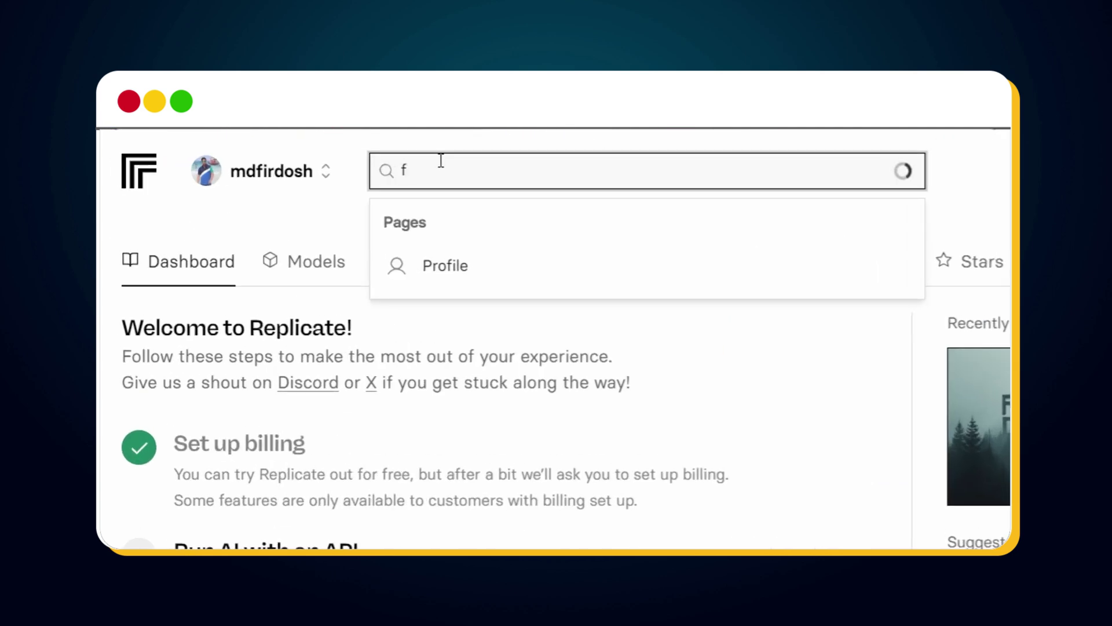
pyautogui.write('lux')
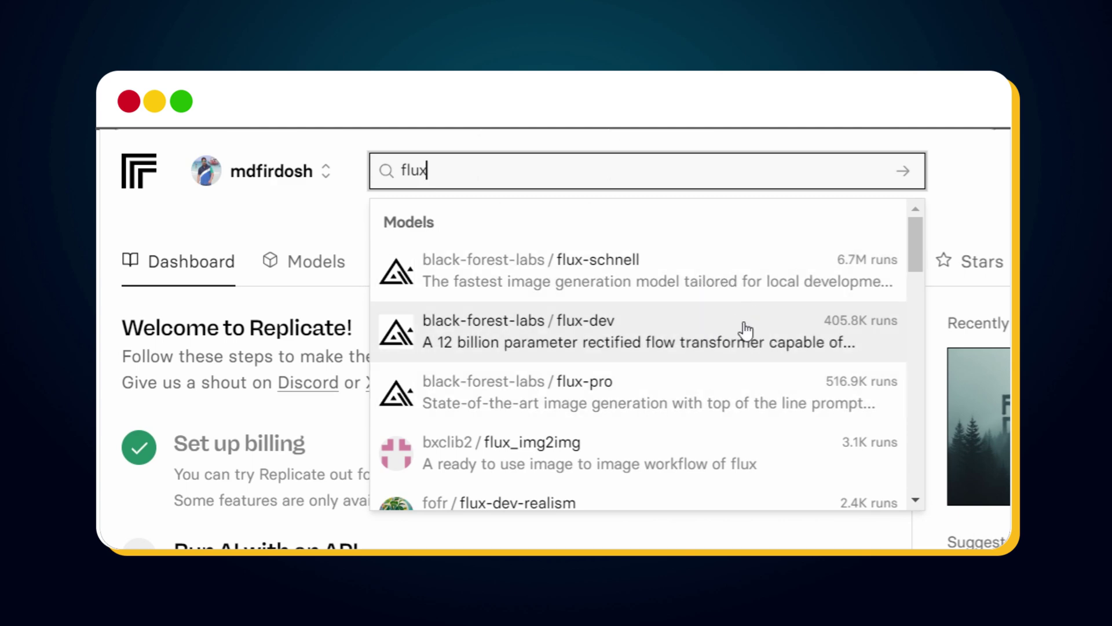
# Open flux-dev and highlight its $0.030 per-image price, then clear the highlight.
pyautogui.click(746, 330)
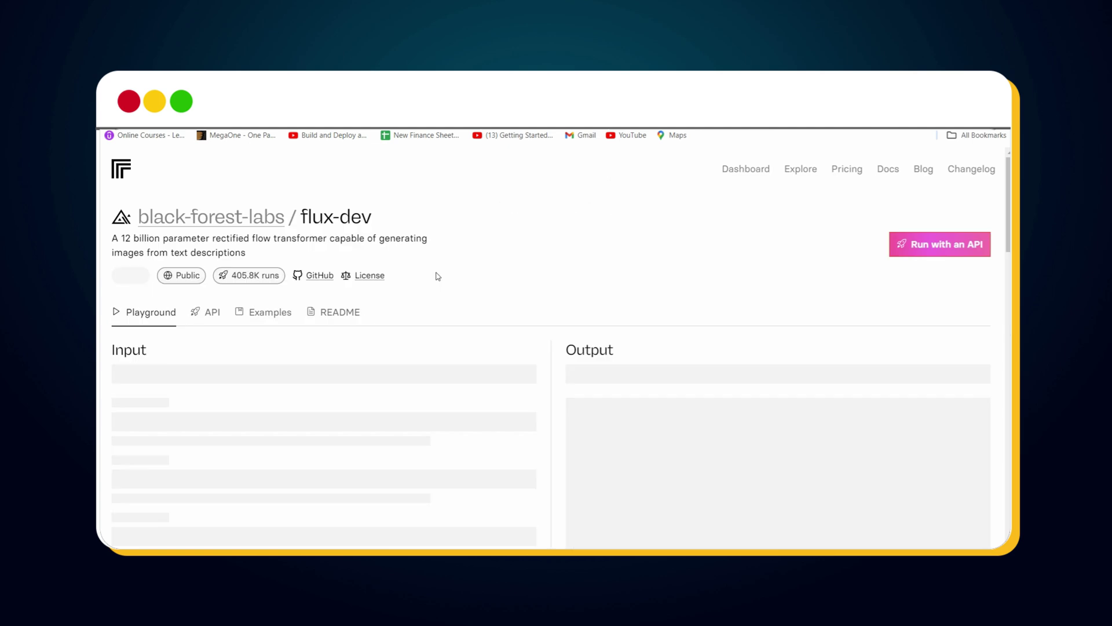
pyautogui.scroll(-2, 437, 275)
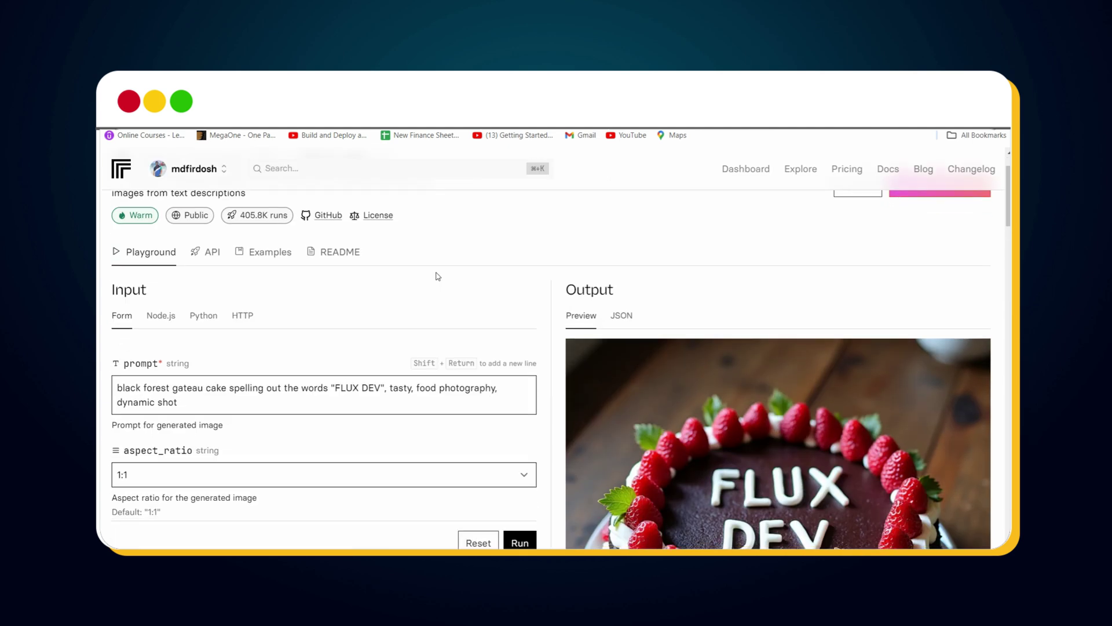
pyautogui.scroll(-5, 437, 275)
pyautogui.scroll(-5, 437, 275)
pyautogui.scroll(-10, 437, 275)
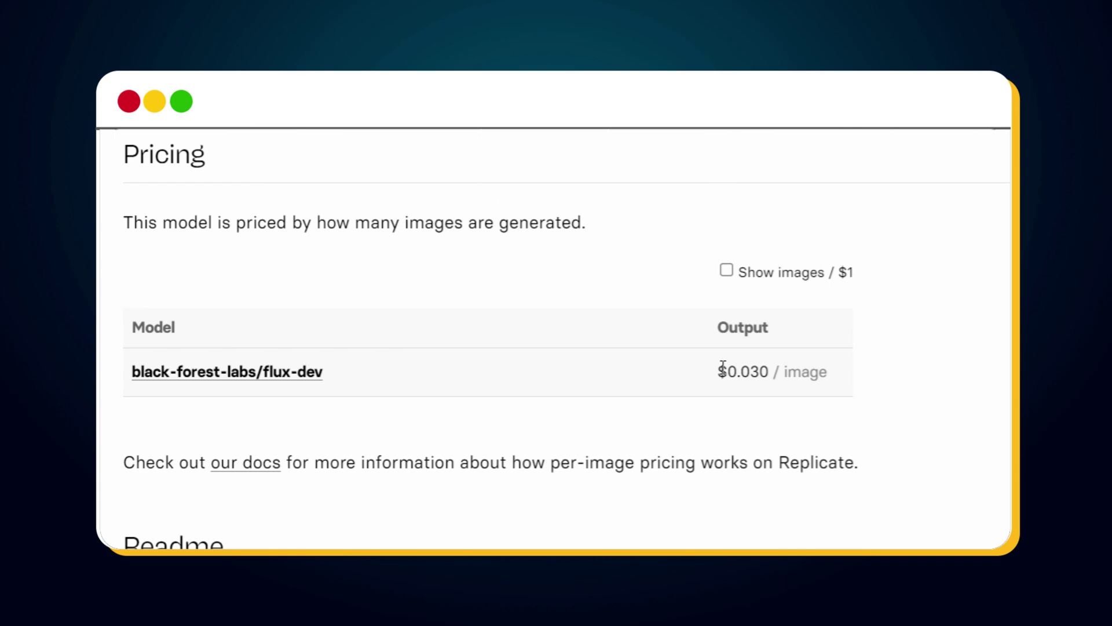
pyautogui.moveTo(722, 368); pyautogui.dragTo(847, 380)
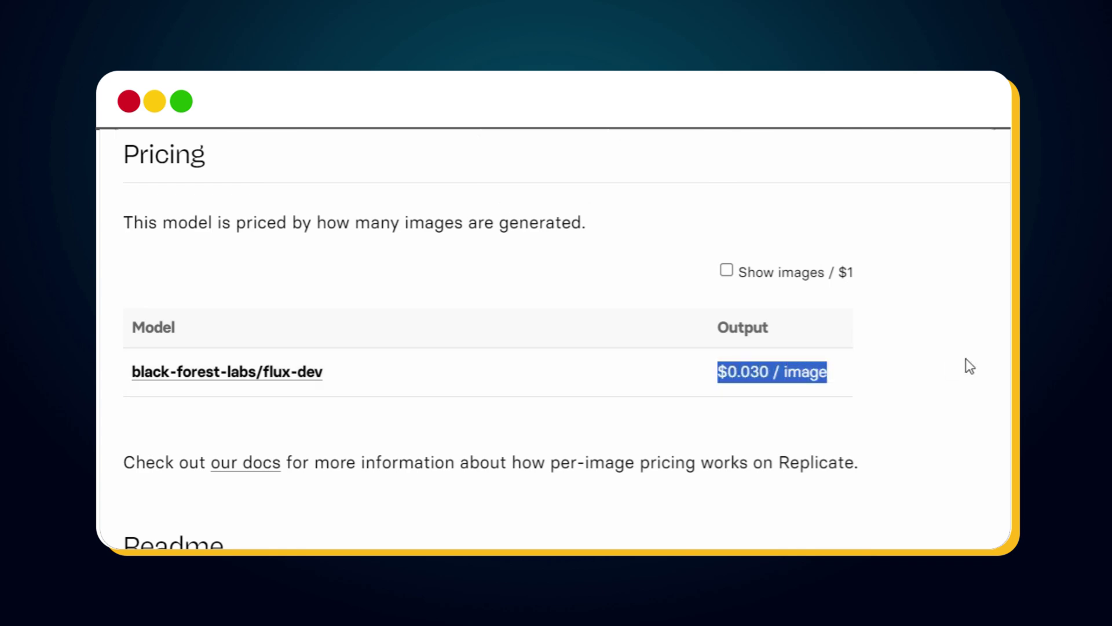
pyautogui.click(575, 414)
pyautogui.scroll(10, 575, 414)
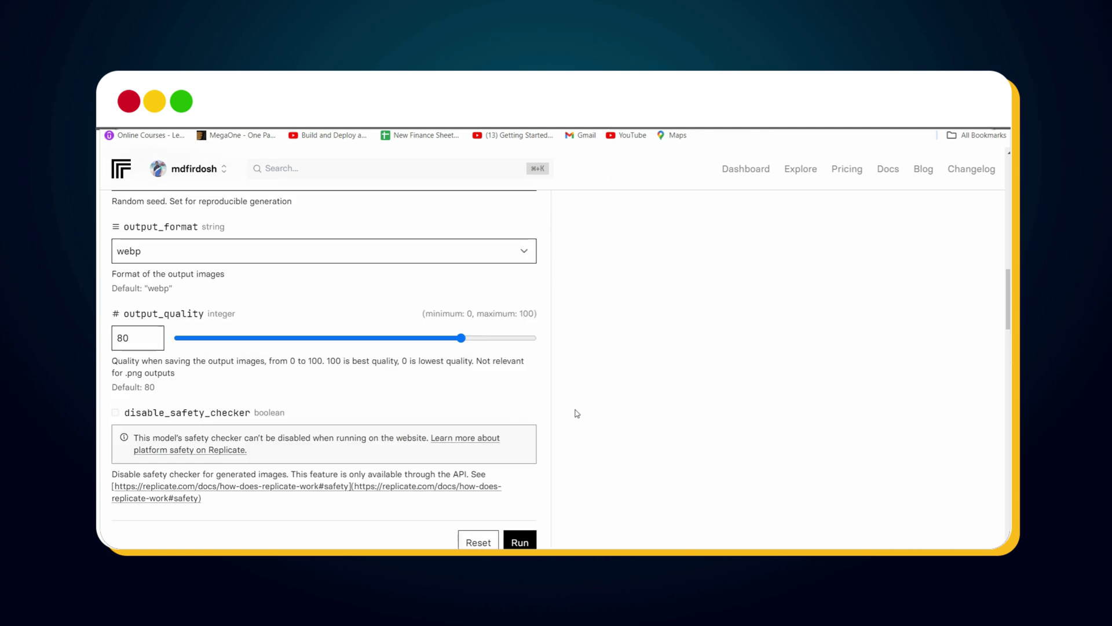
pyautogui.scroll(5, 575, 414)
pyautogui.scroll(5, 575, 414)
pyautogui.scroll(3, 575, 414)
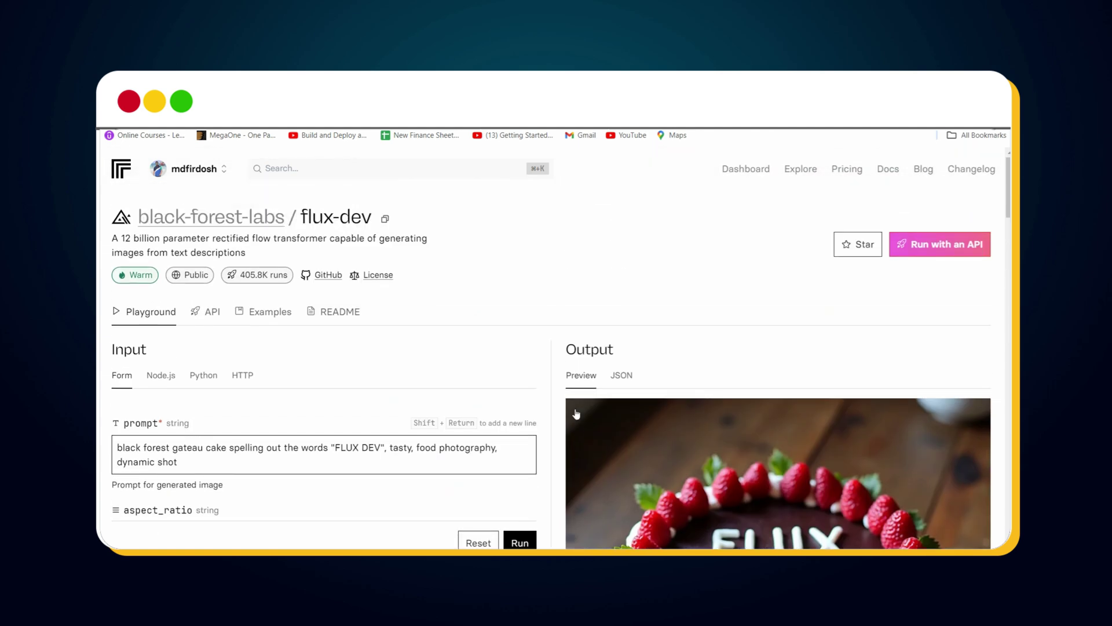
# Replace the cake prompt with the astronaut-hatching prompt and set aspect ratio to 16:9.
pyautogui.click(350, 456)
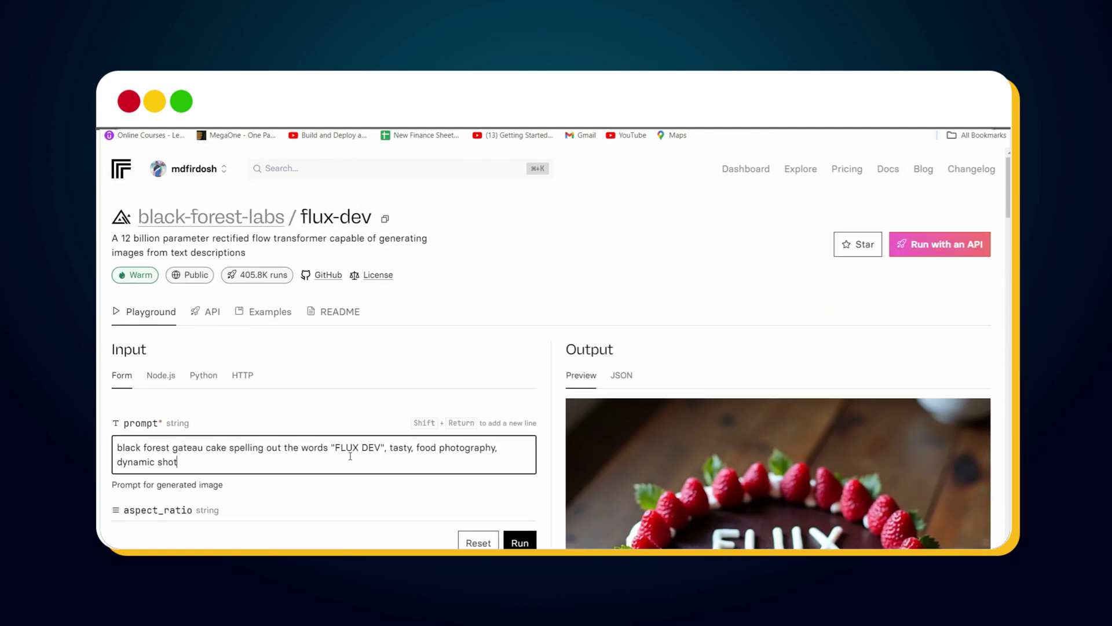
pyautogui.hotkey('ctrl', 'a')
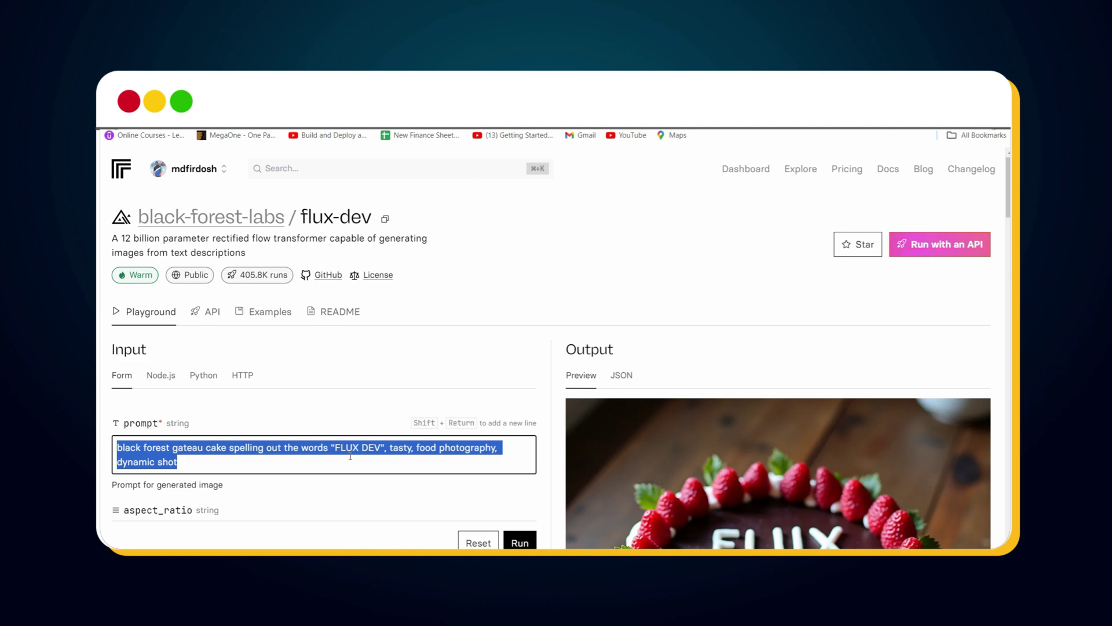
pyautogui.write('a tiny astronaut hatching from an egg on the moon')
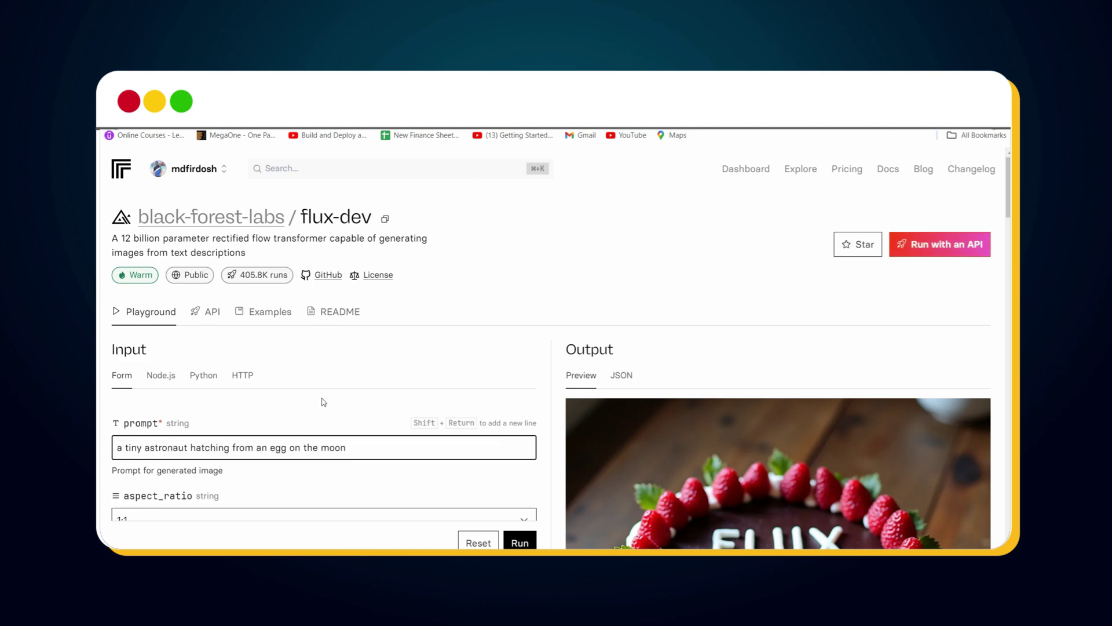
pyautogui.scroll(-2, 327, 402)
pyautogui.click(327, 402)
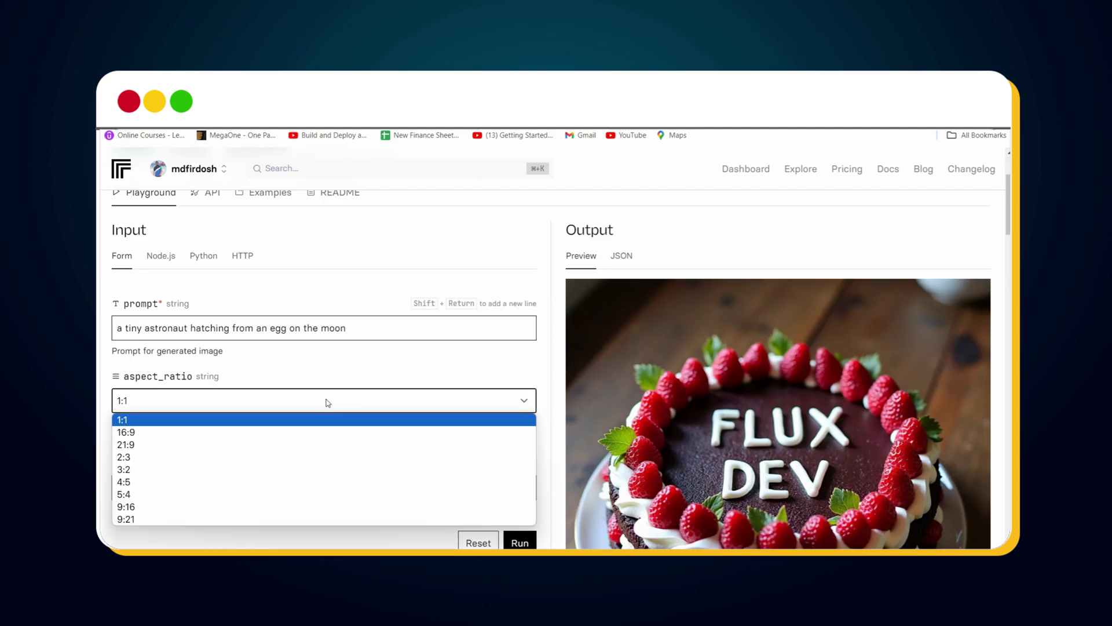
pyautogui.click(291, 432)
pyautogui.scroll(-1, 334, 424)
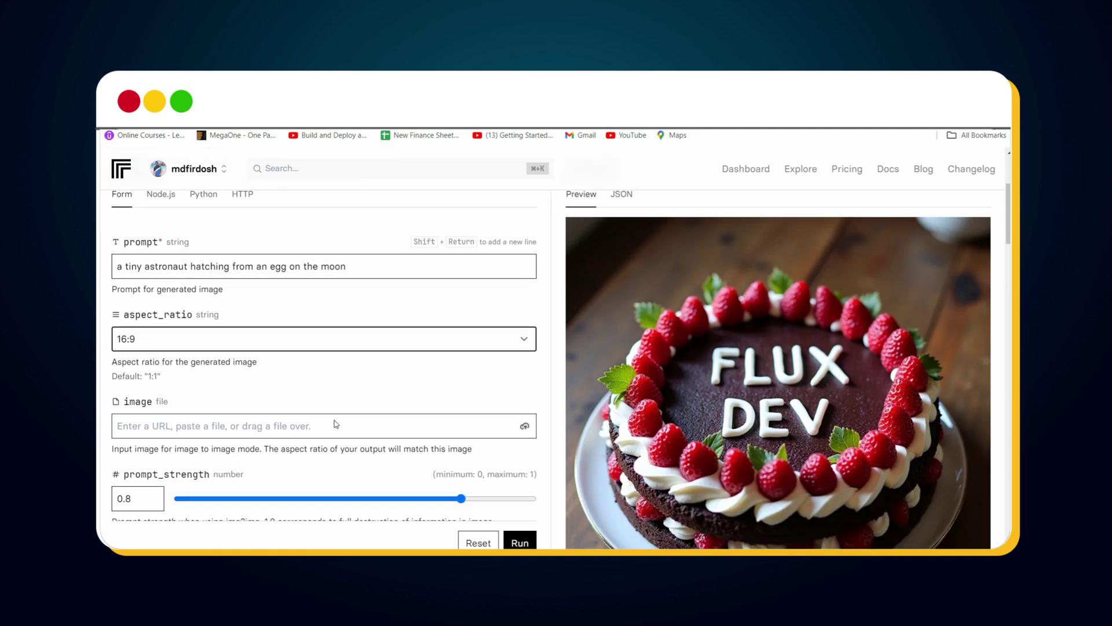
pyautogui.scroll(-2, 335, 424)
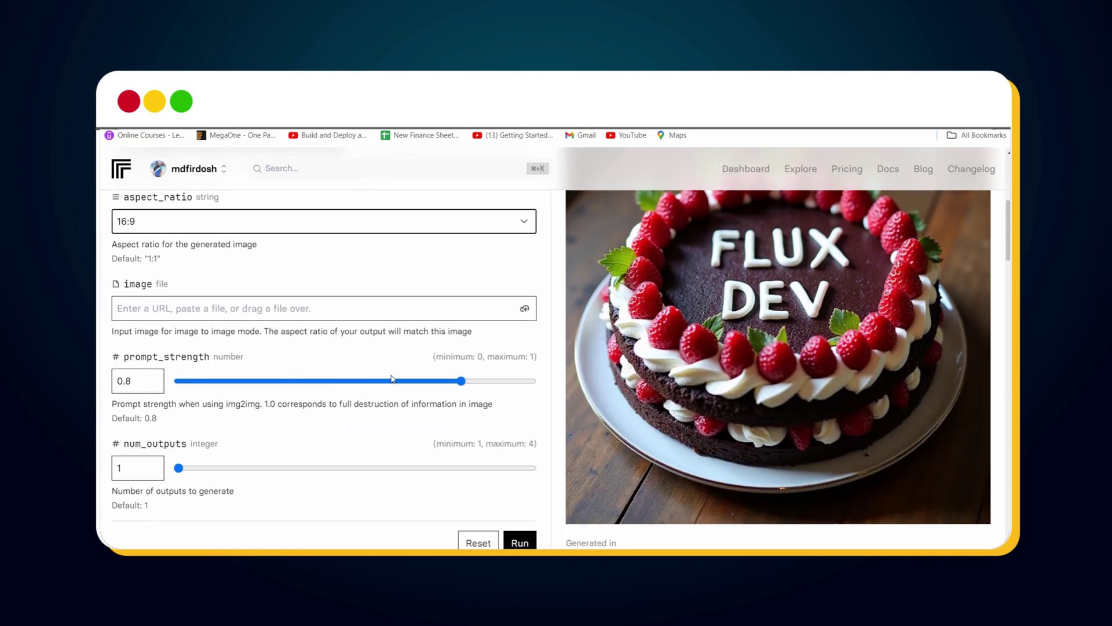
pyautogui.scroll(-1, 287, 402)
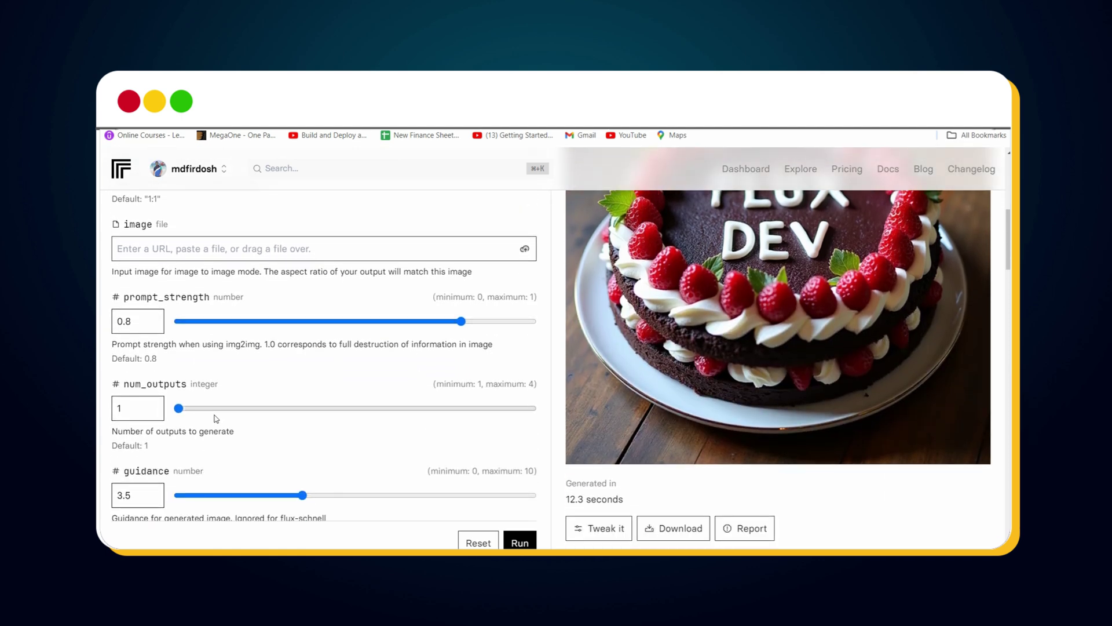
pyautogui.scroll(-2, 213, 417)
pyautogui.scroll(-2, 315, 390)
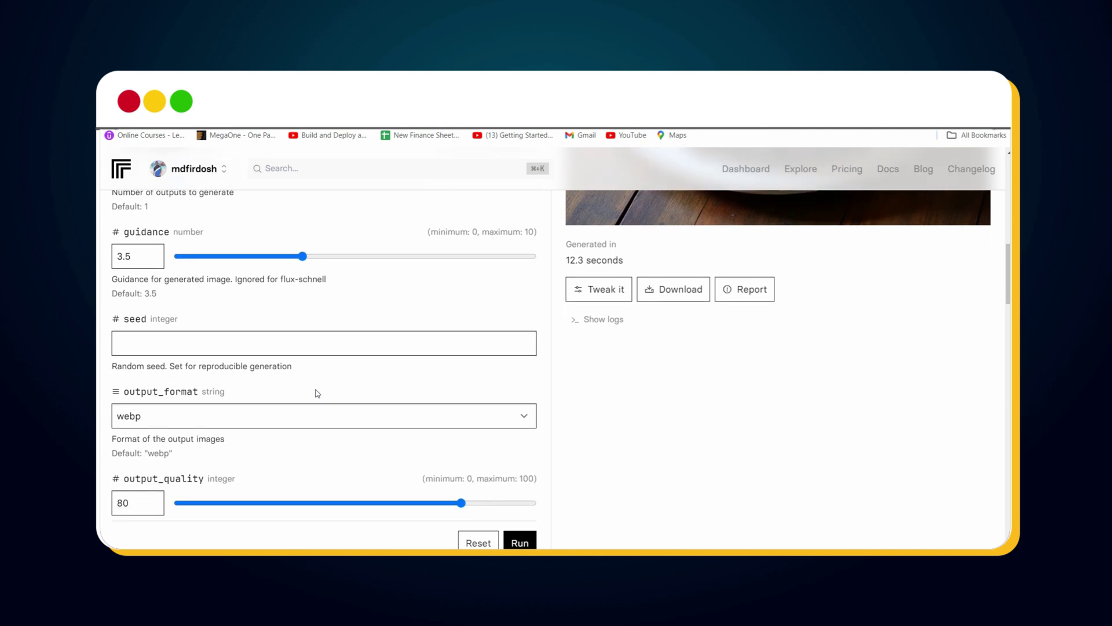
pyautogui.scroll(-1, 315, 390)
# Switch output to PNG at quality 100 and generate the astronaut image.
pyautogui.click(303, 362)
pyautogui.click(286, 400)
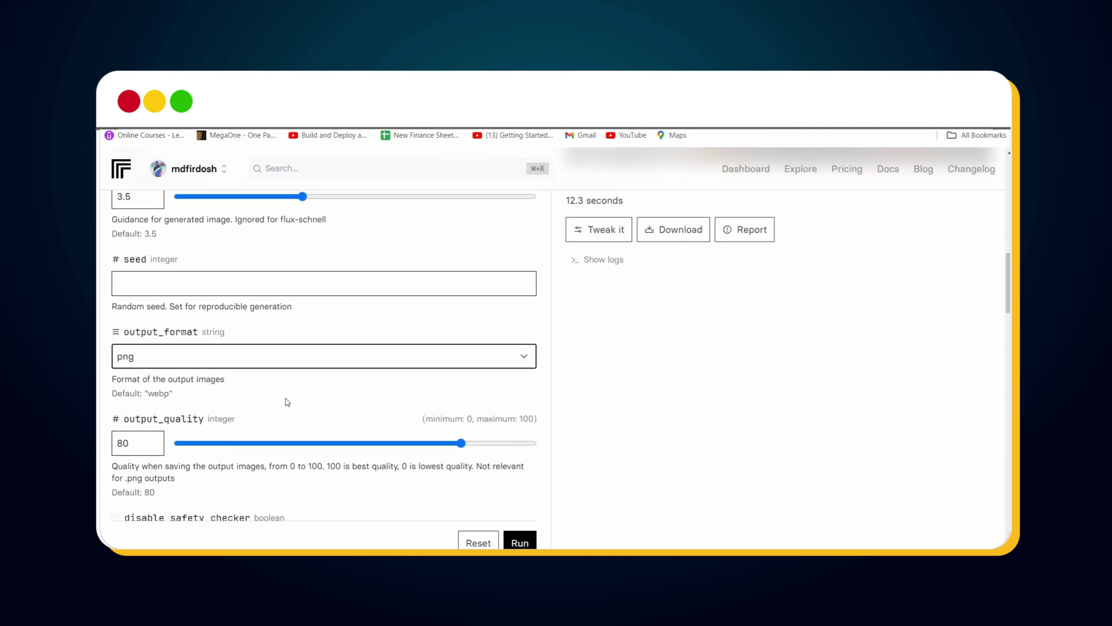
pyautogui.scroll(-2, 288, 402)
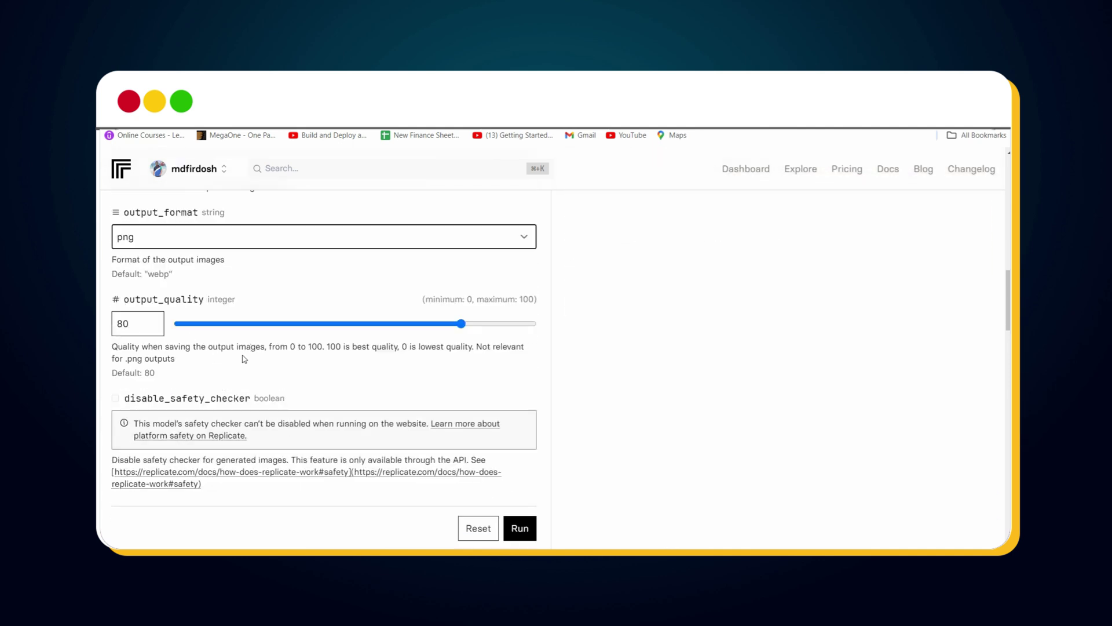
pyautogui.moveTo(461, 324); pyautogui.dragTo(535, 334)
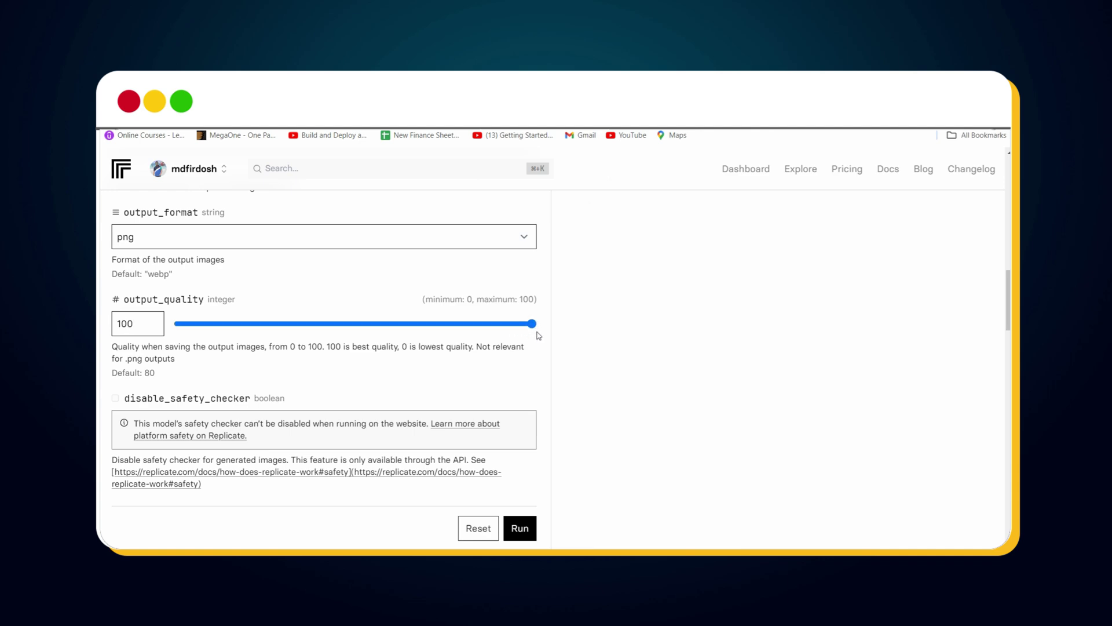
pyautogui.scroll(-3, 422, 391)
pyautogui.click(520, 349)
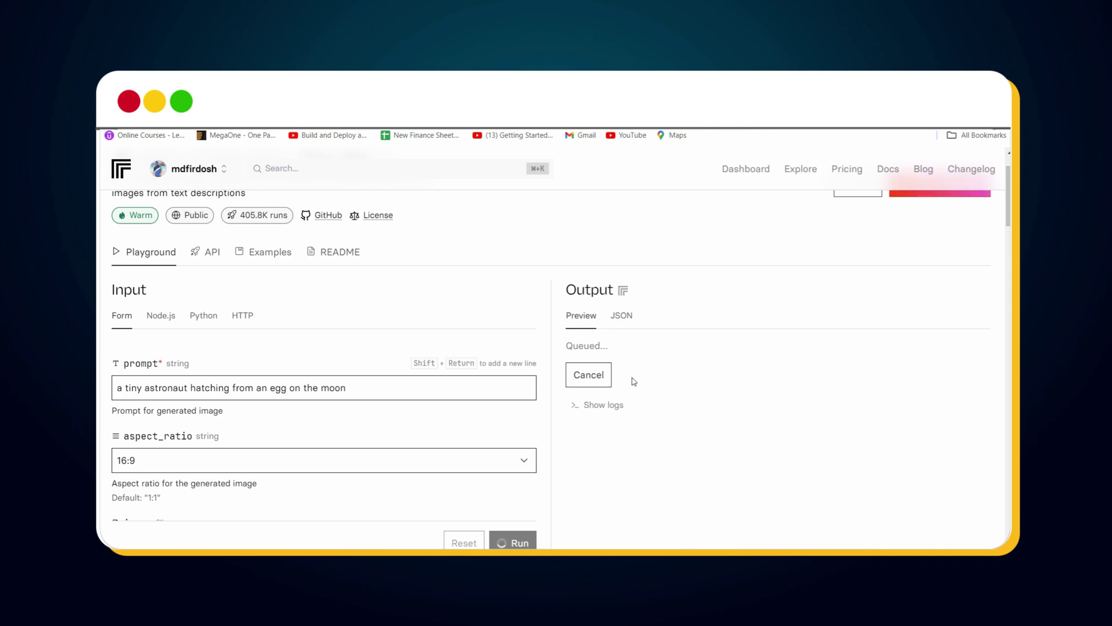
pyautogui.scroll(-1, 620, 382)
pyautogui.scroll(-2, 591, 391)
pyautogui.scroll(-4, 565, 397)
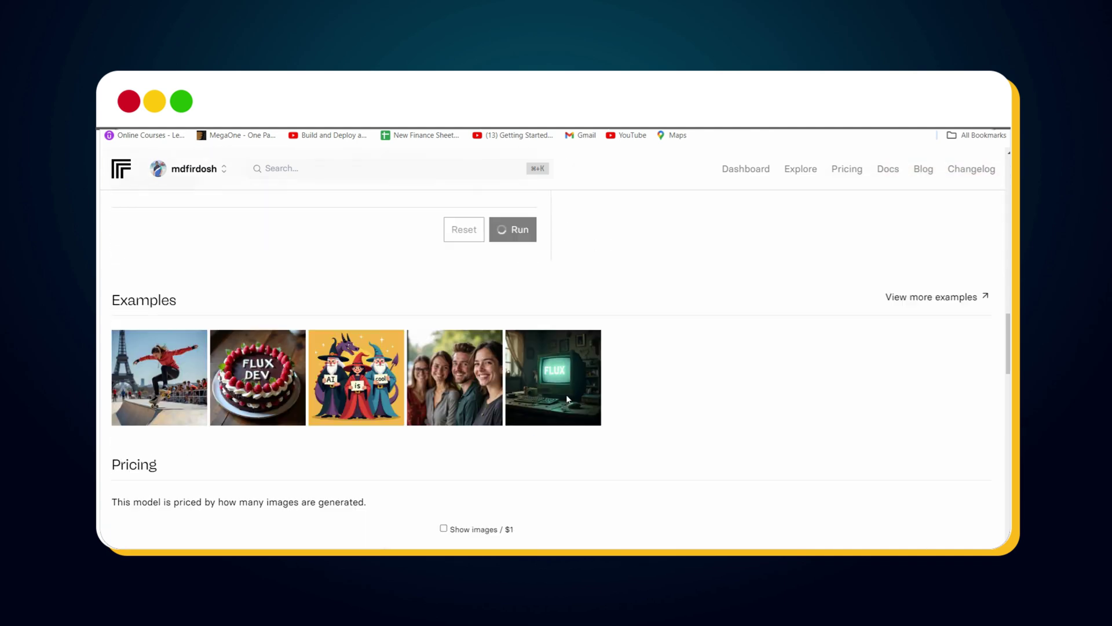
pyautogui.scroll(-1, 565, 397)
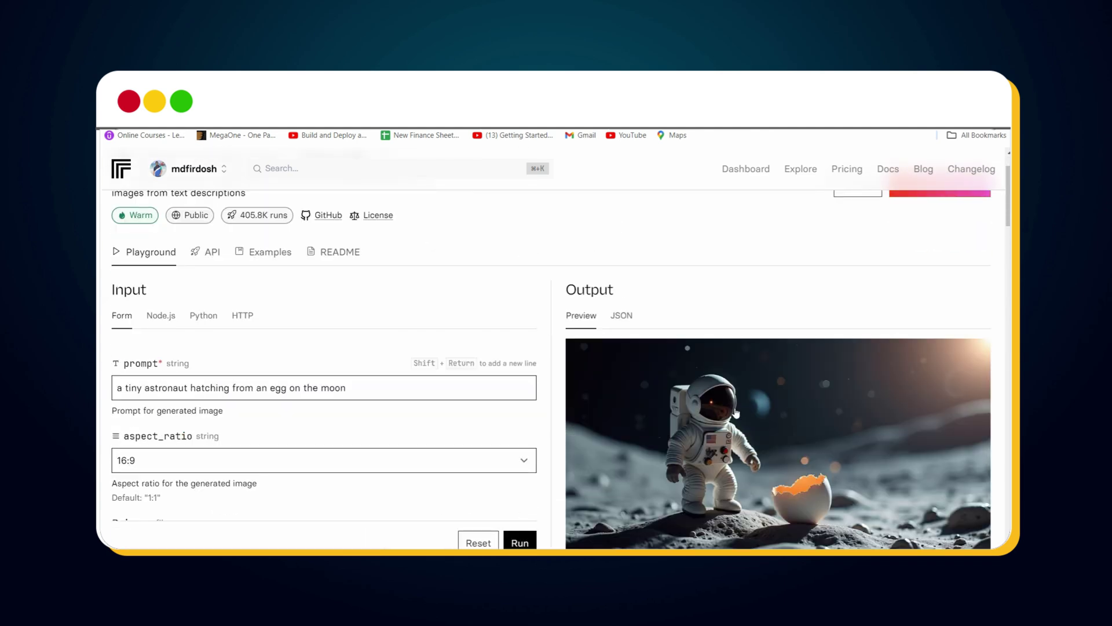
pyautogui.scroll(-1, 829, 420)
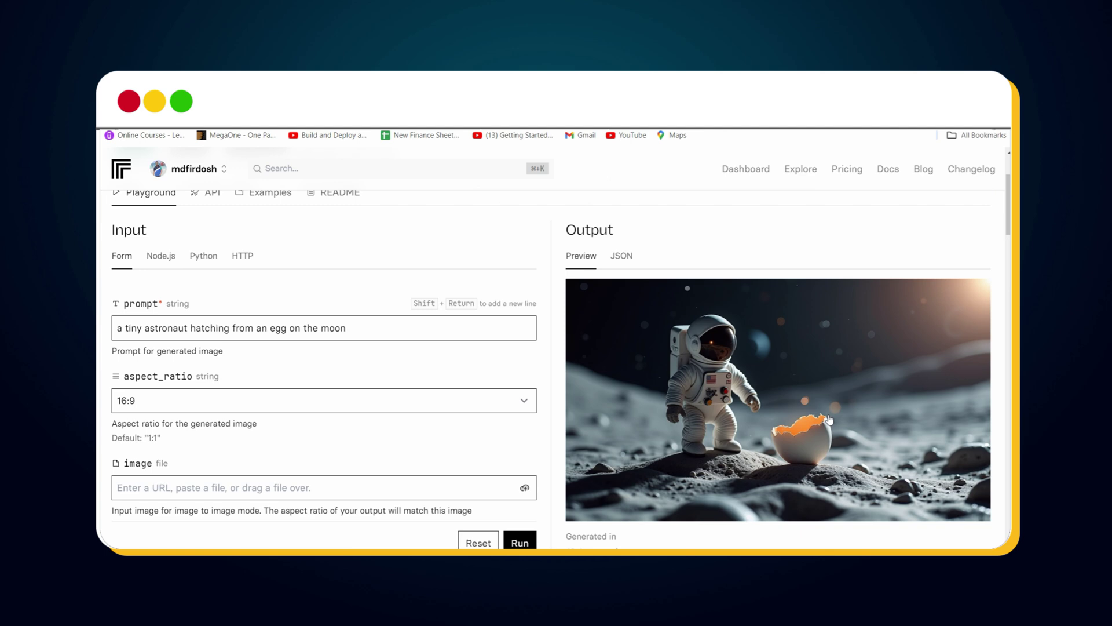
pyautogui.scroll(-1, 828, 420)
pyautogui.scroll(-2, 405, 418)
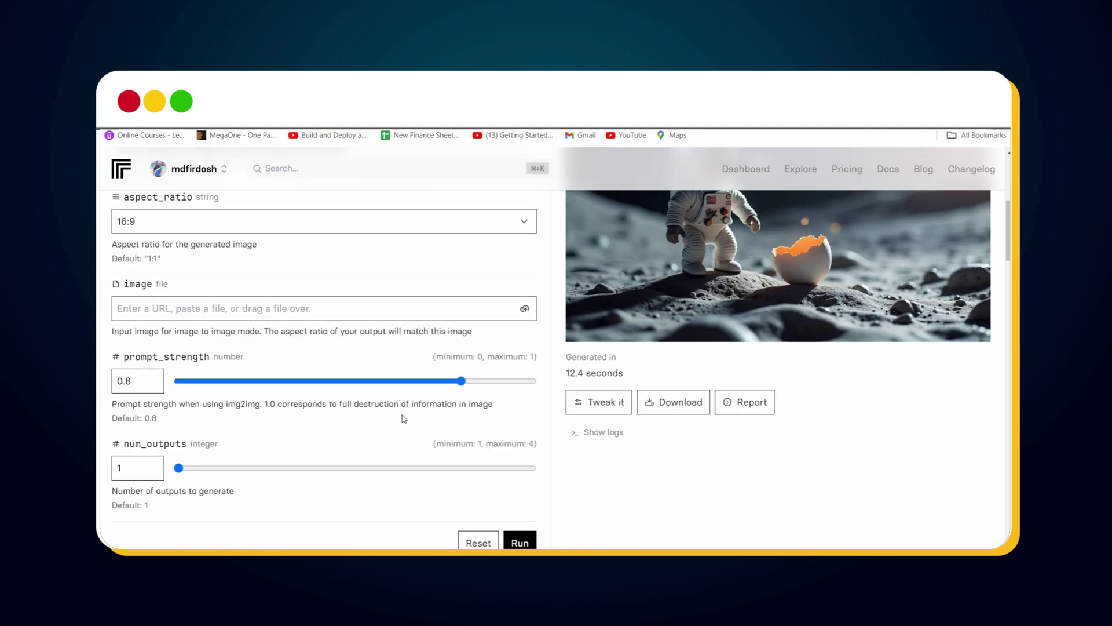
# Raise prompt strength from 0.8 to 1 and regenerate the astronaut image.
pyautogui.moveTo(461, 382); pyautogui.dragTo(534, 383)
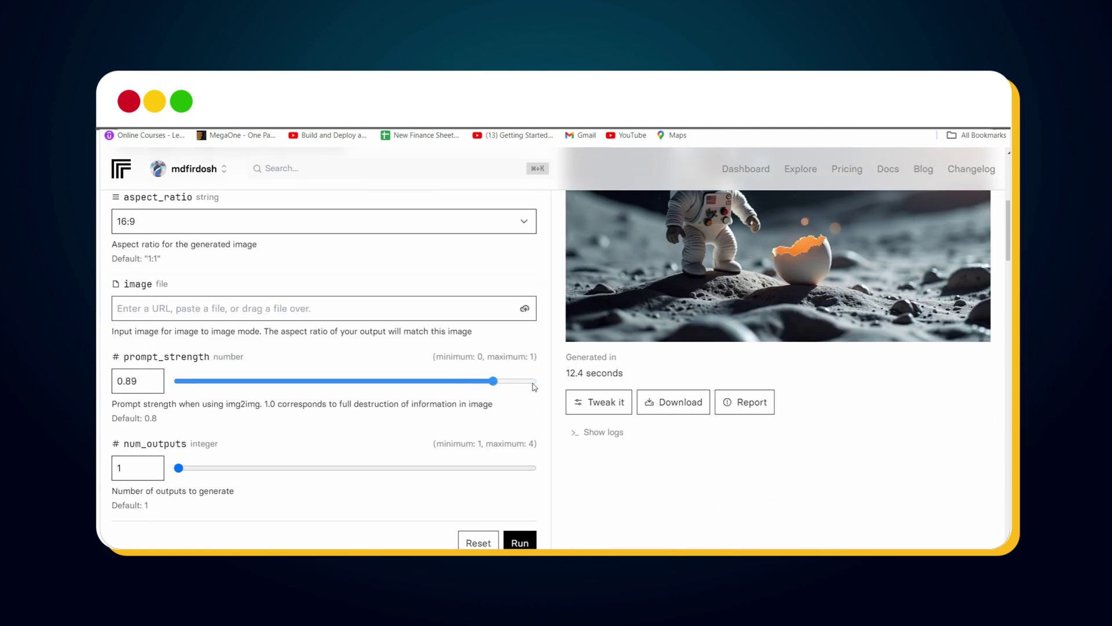
pyautogui.scroll(-3, 479, 320)
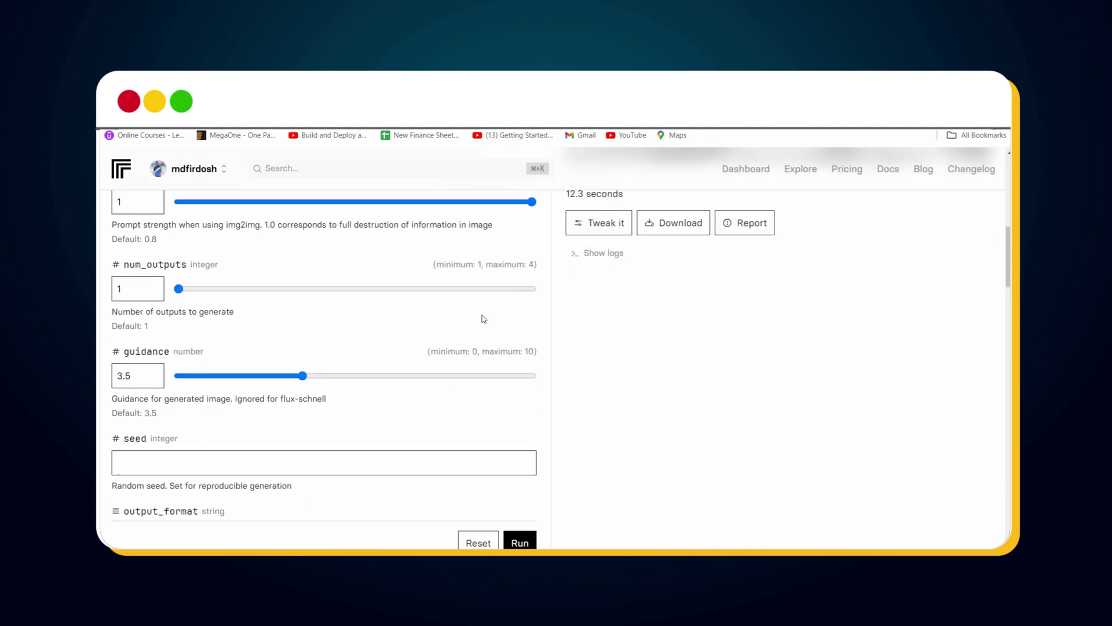
pyautogui.scroll(-4, 483, 319)
pyautogui.scroll(-1, 483, 319)
pyautogui.scroll(-2, 482, 318)
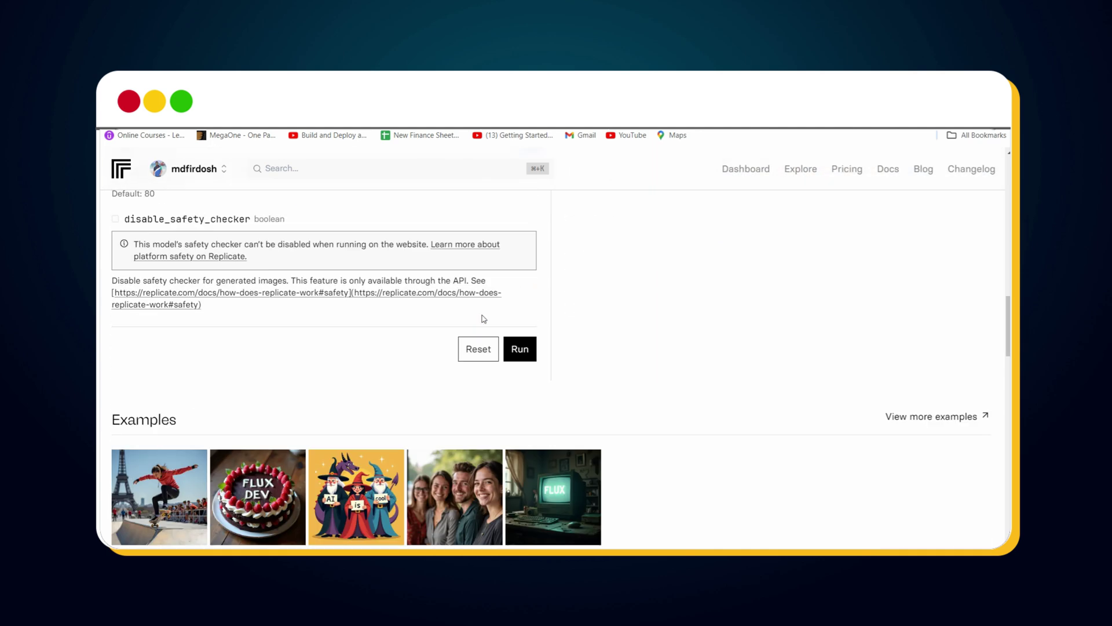
pyautogui.click(519, 351)
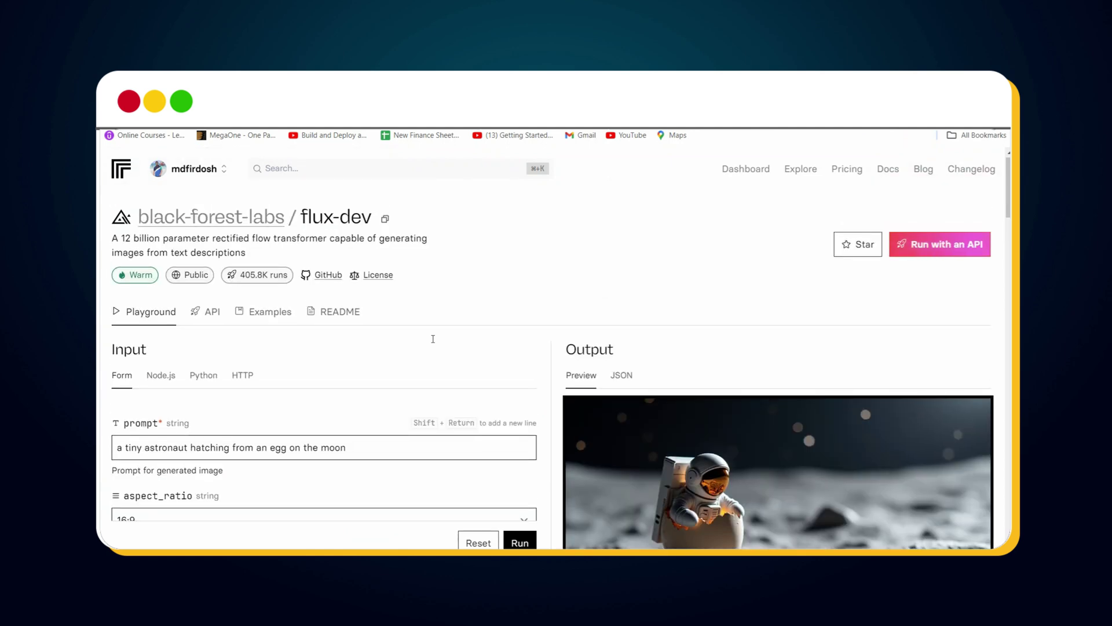
pyautogui.scroll(-1, 432, 339)
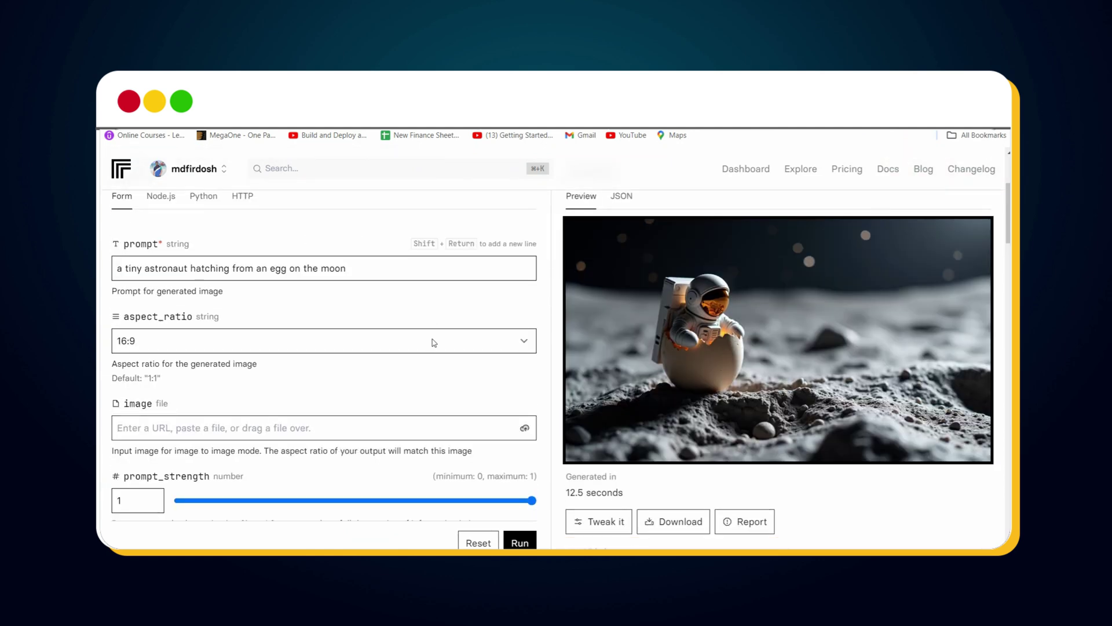
# Paste the zapiwala.com blackboard prompt over the astronaut prompt.
pyautogui.click(408, 268)
pyautogui.hotkey('ctrl', 'a')
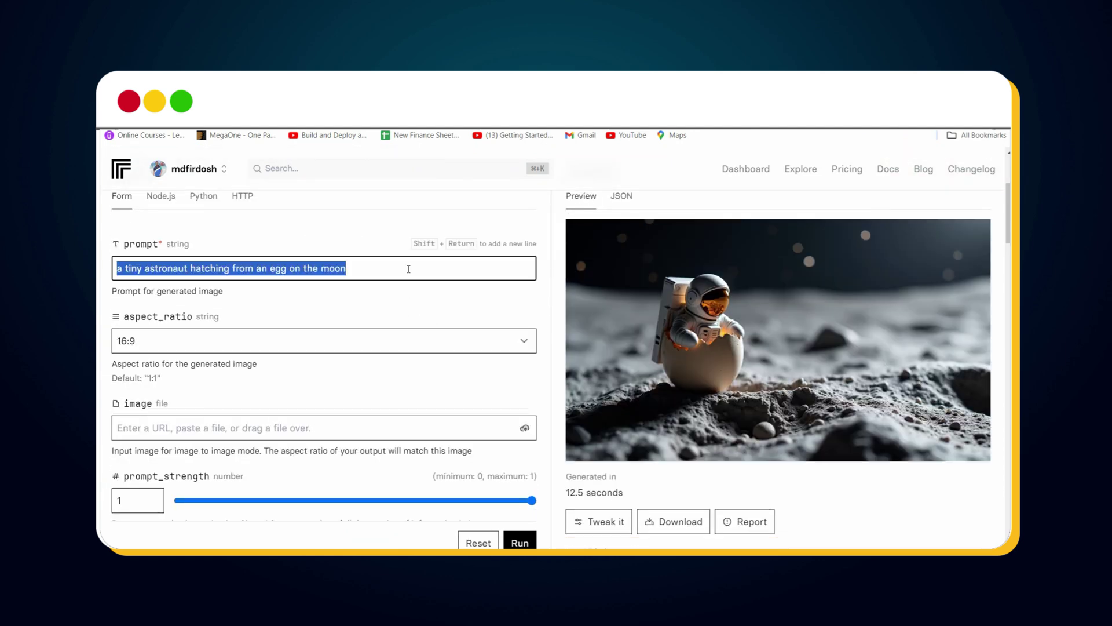
pyautogui.write('photograph of a black board in an old classroom. On the black board in chalk are the words “Submit Your AI Tools for Free on zapiwala.com” with a red chalk heart after the words. Sunlight is streaming in from the window')
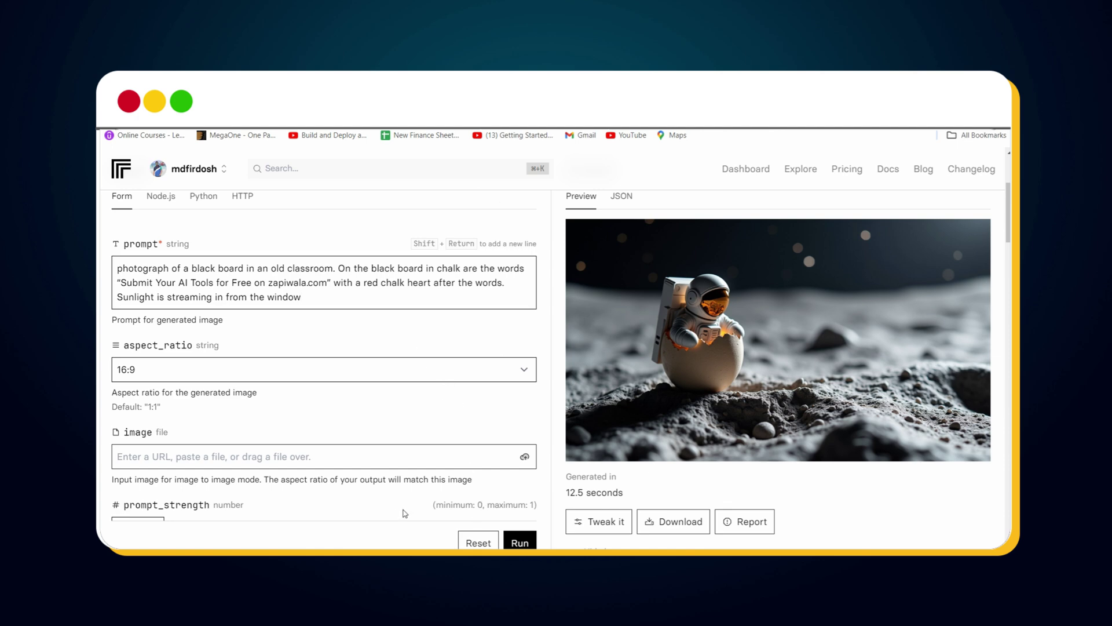
# Generate the zapiwala.com chalkboard image and view it at full size.
pyautogui.click(520, 542)
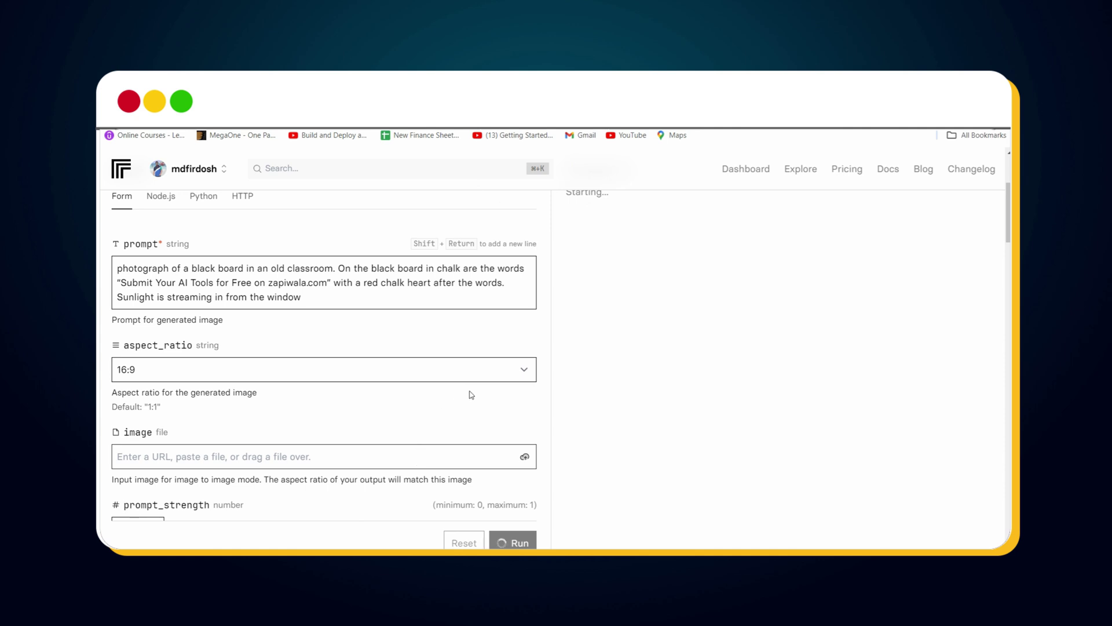
pyautogui.scroll(3, 596, 384)
pyautogui.scroll(-2, 598, 384)
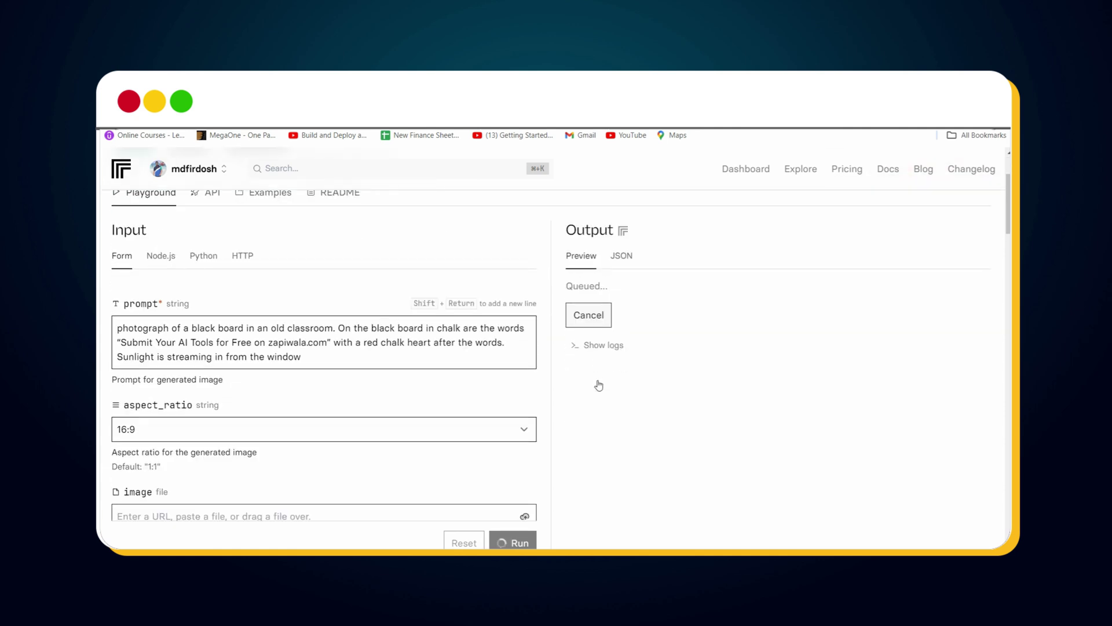
pyautogui.scroll(1, 597, 384)
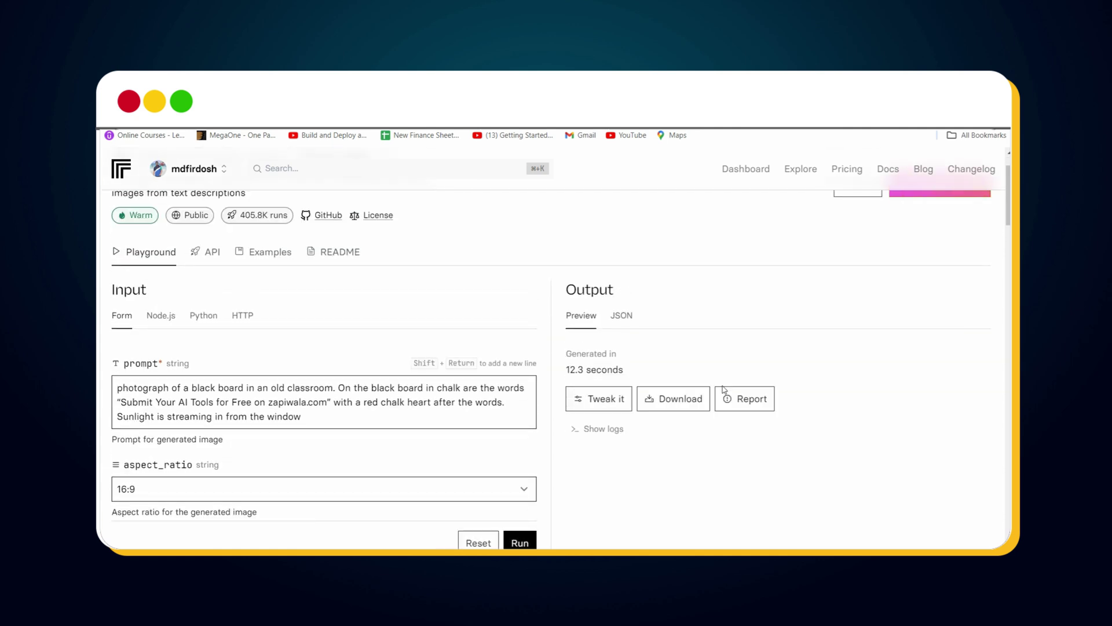
pyautogui.scroll(-1, 776, 366)
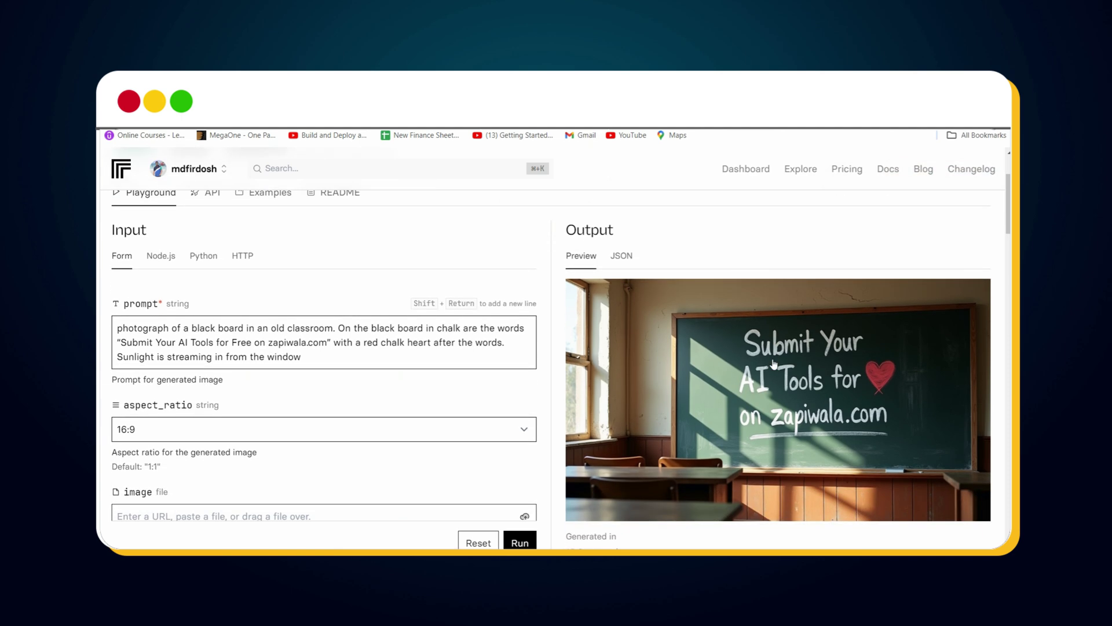
pyautogui.click(773, 363)
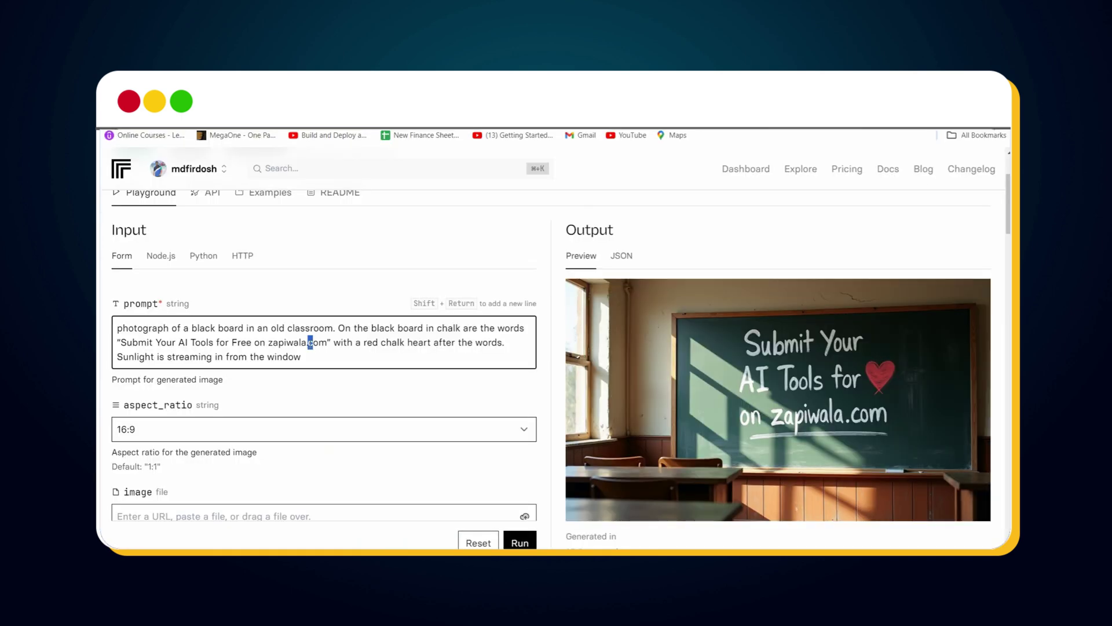
# Paste the robot 'Silicon dreams' poem prompt, generate it, and view the result full size.
pyautogui.hotkey('ctrl', 'a')
pyautogui.write('A robot holding chalk looking at a blackboard that reads the following poem: "Silicon dreams in circuits deep, Where logic flows and data leap, In binary\'s embrace, we find The nascent spark of synthetic mind."')
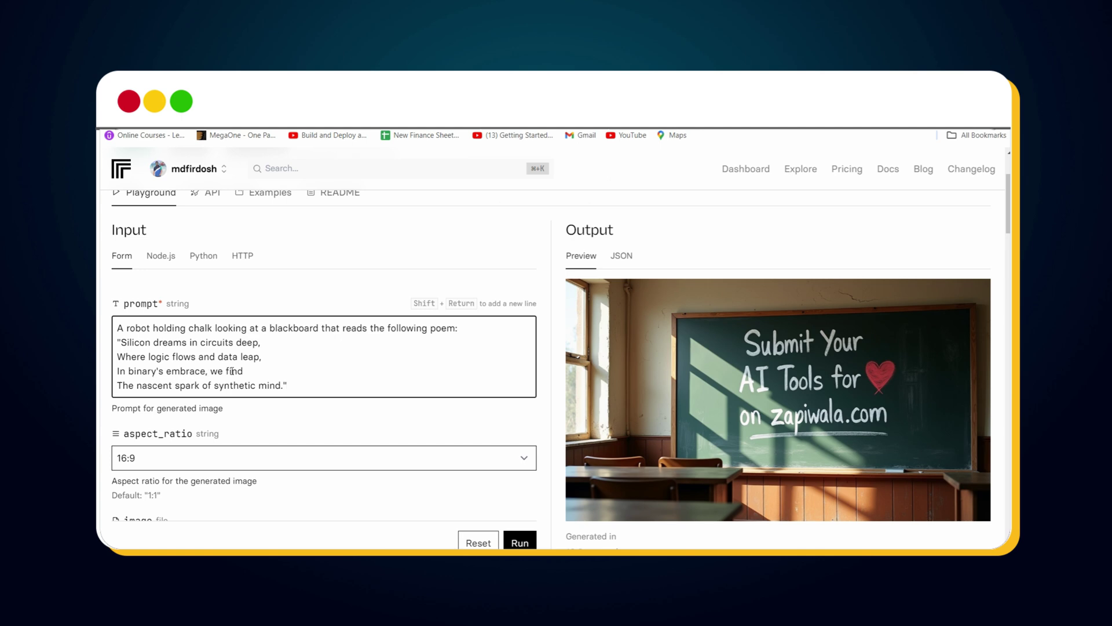
pyautogui.click(518, 543)
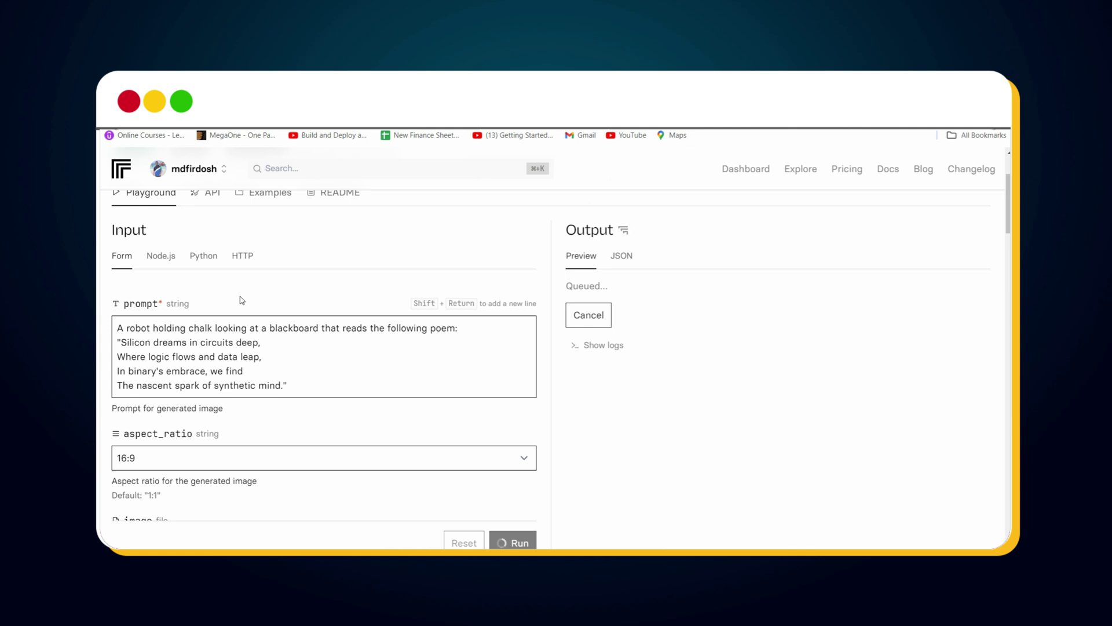
pyautogui.click(591, 339)
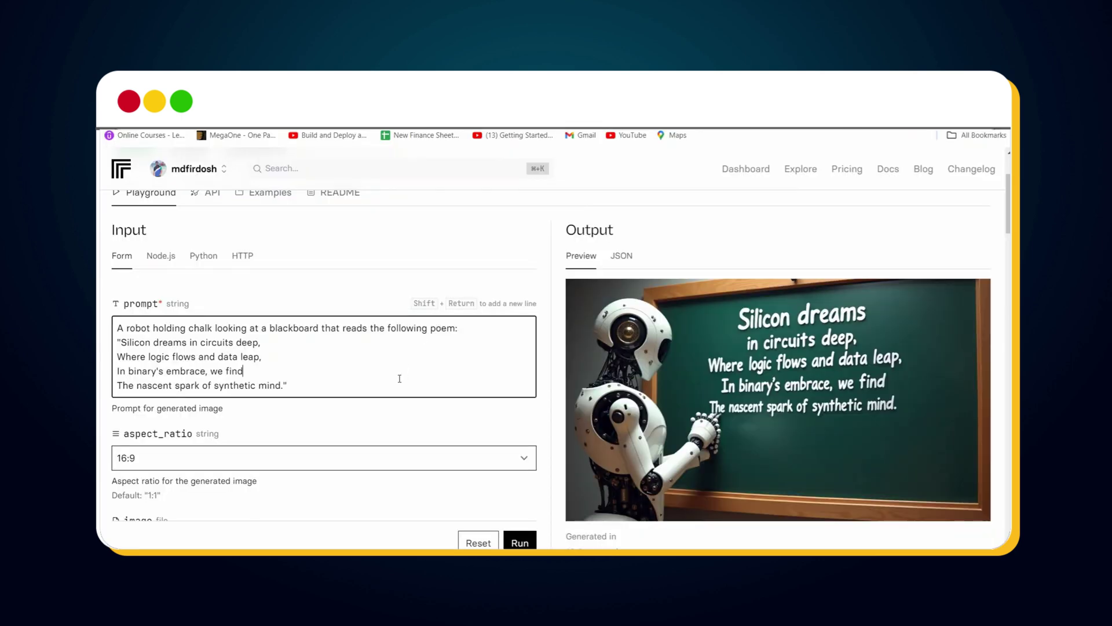
# Replace the robot poem prompt with the Nexus Dynamics logo prompt and generate it.
pyautogui.hotkey('ctrl', 'a')
pyautogui.write('Create a sleek, modern logo for the tech company "Nexus Dynamics". The logo should embody innovation, connectivity, and forward-thinking technology.')
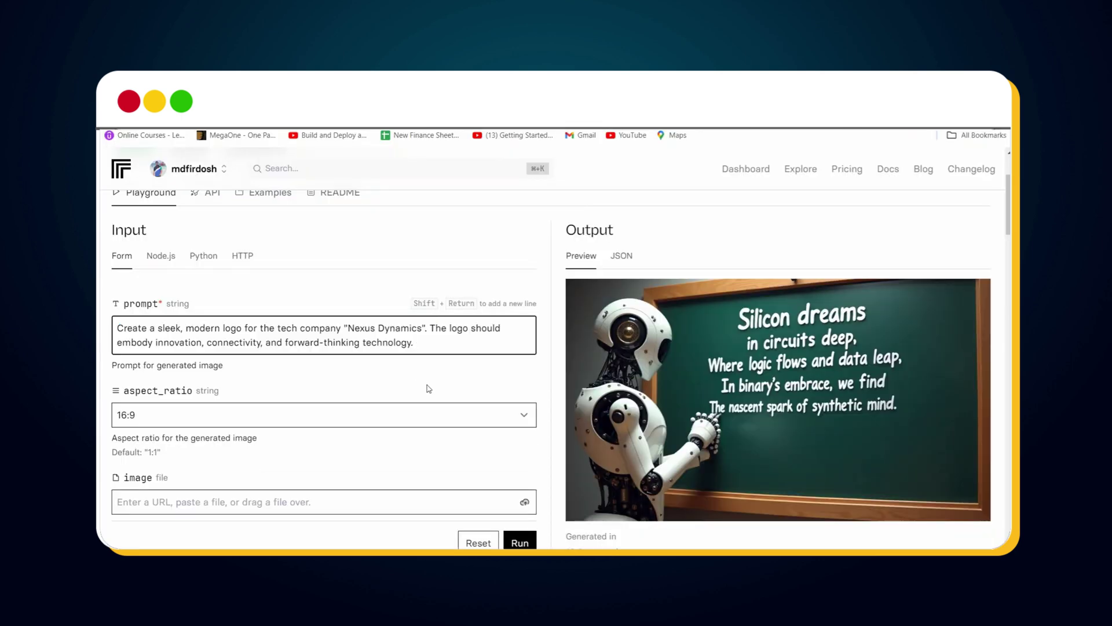
pyautogui.scroll(-1, 423, 387)
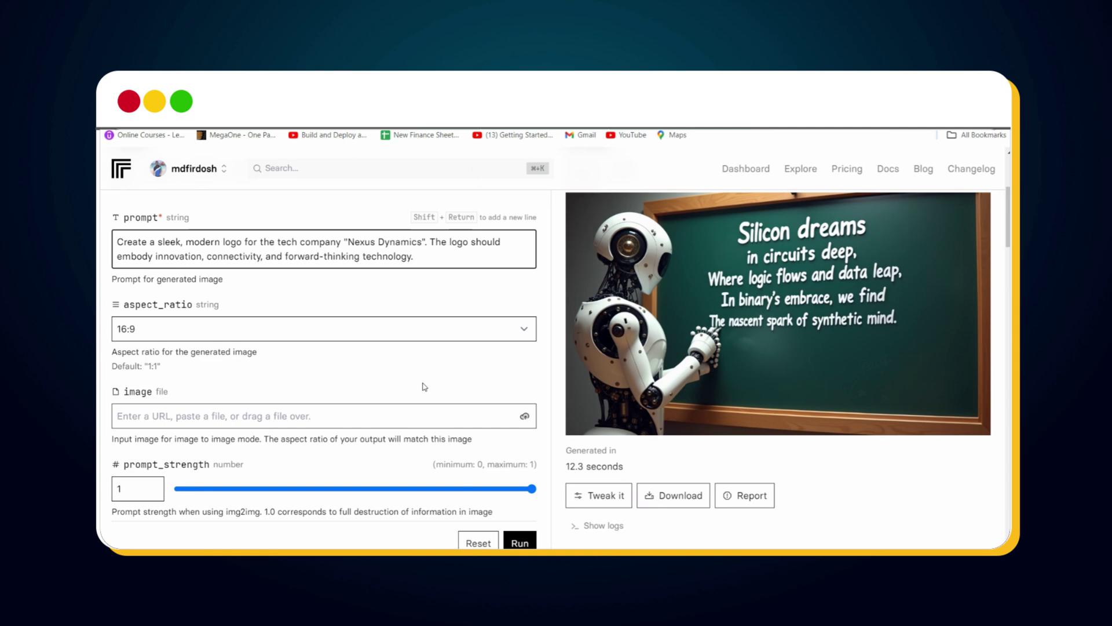
pyautogui.scroll(-3, 423, 387)
pyautogui.scroll(-3, 423, 387)
pyautogui.scroll(-3, 423, 386)
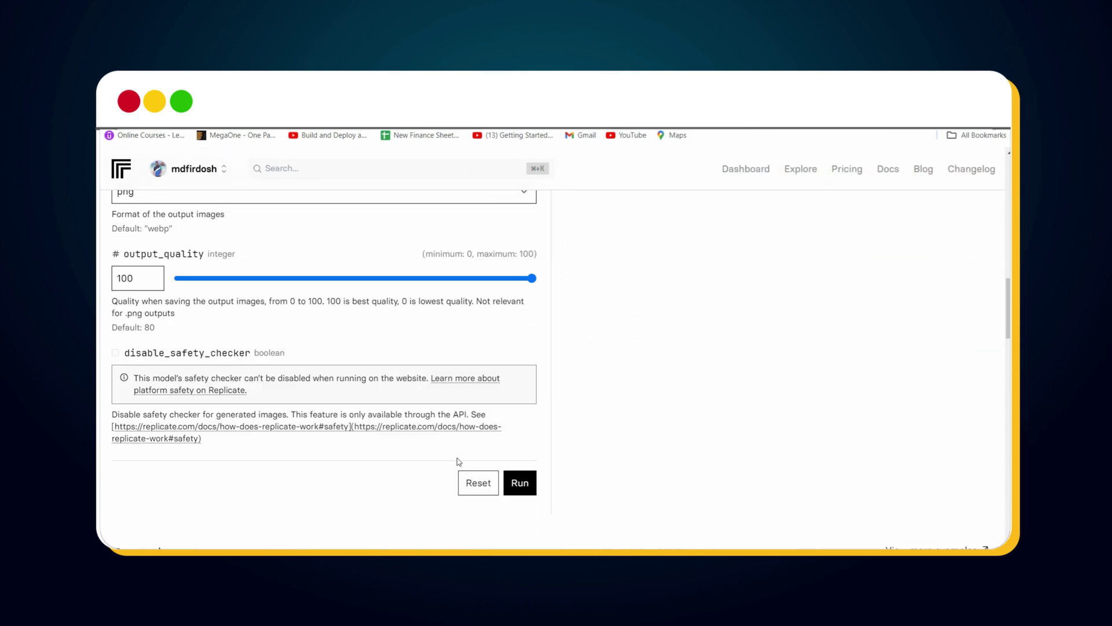
pyautogui.click(519, 485)
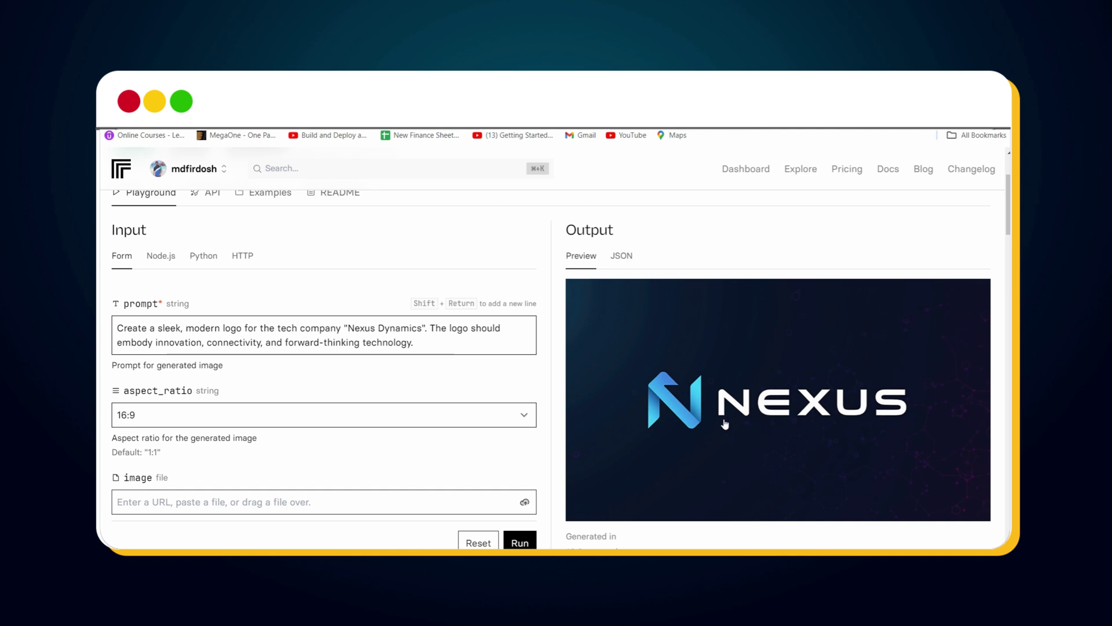
# Replace the Nexus prompt with the Synapse AI logo prompt and generate it.
pyautogui.click(266, 342)
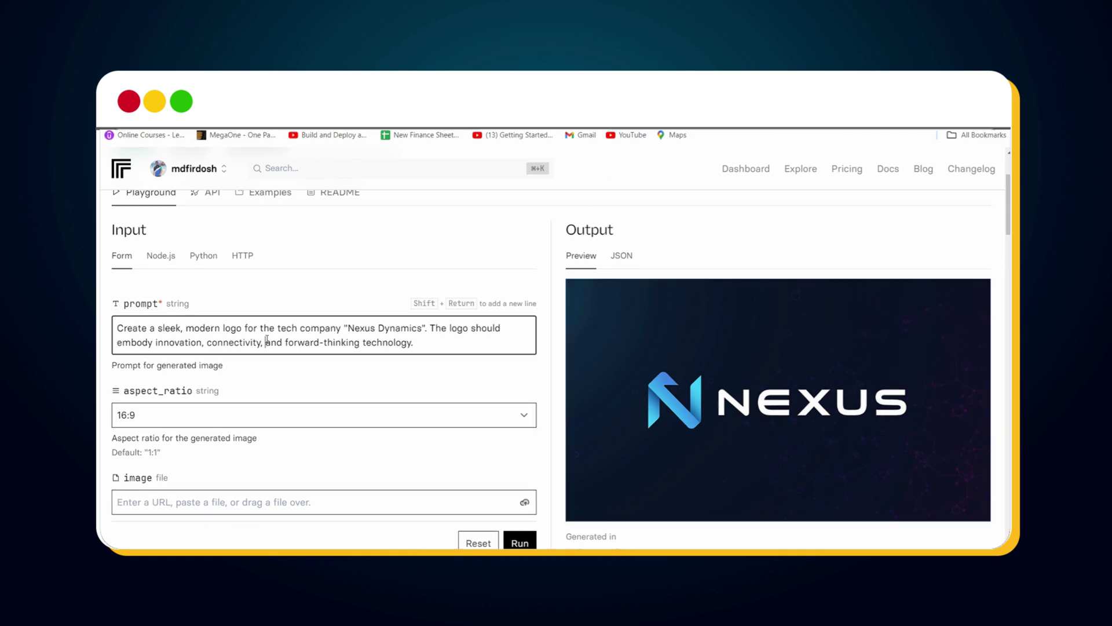
pyautogui.hotkey('ctrl', 'a')
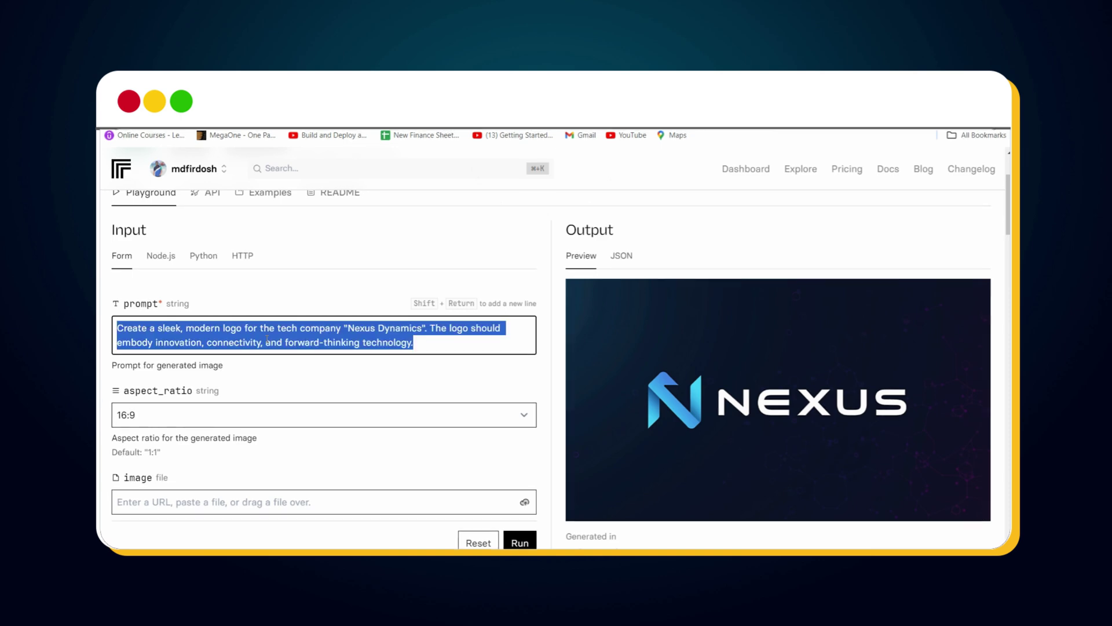
pyautogui.write('Design a cutting-edge, sophisticated logo for the AI company "Synapse AI". The logo should convey intelligence, adaptability, and the seamless integration of AI into various aspects of life and business.')
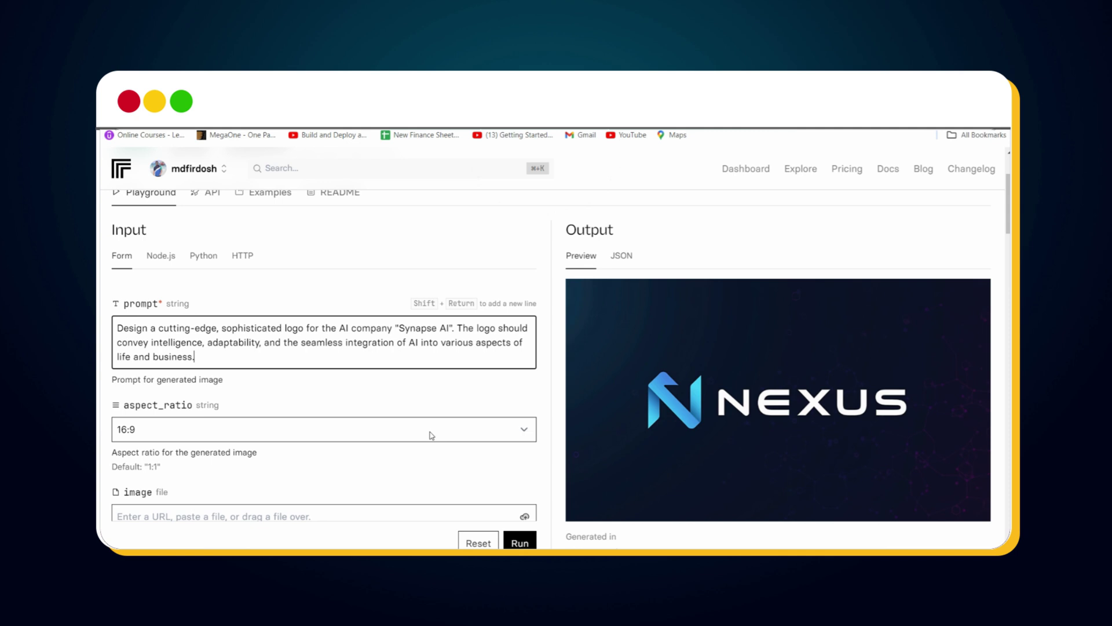
pyautogui.click(521, 542)
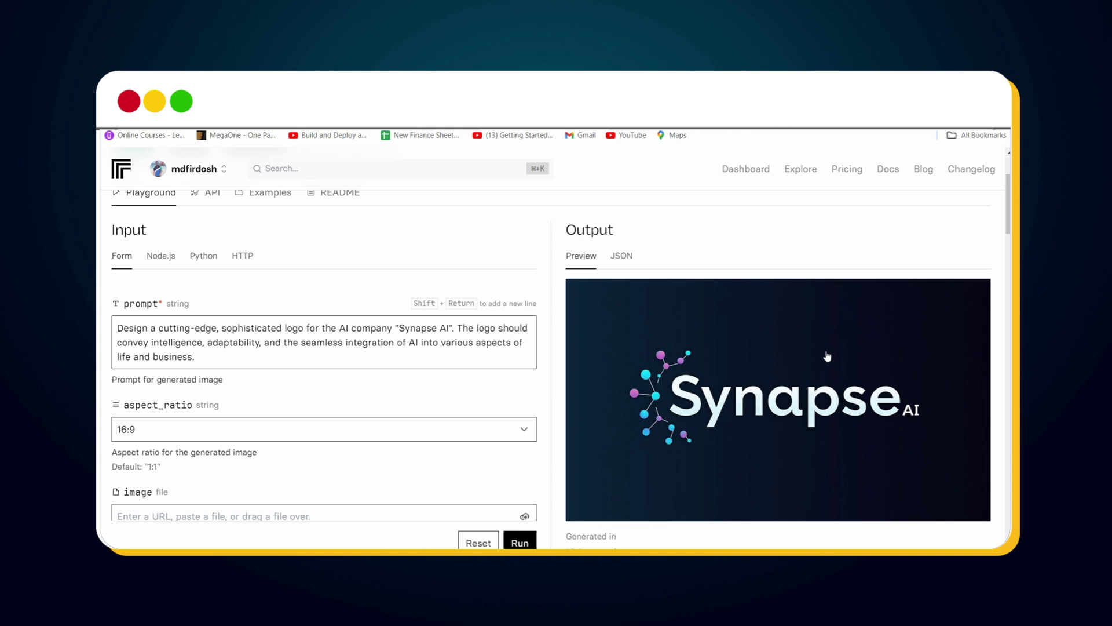
# Replace the Synapse AI prompt with the 'FLUX AI IS' thumbnail prompt and generate it.
pyautogui.click(418, 359)
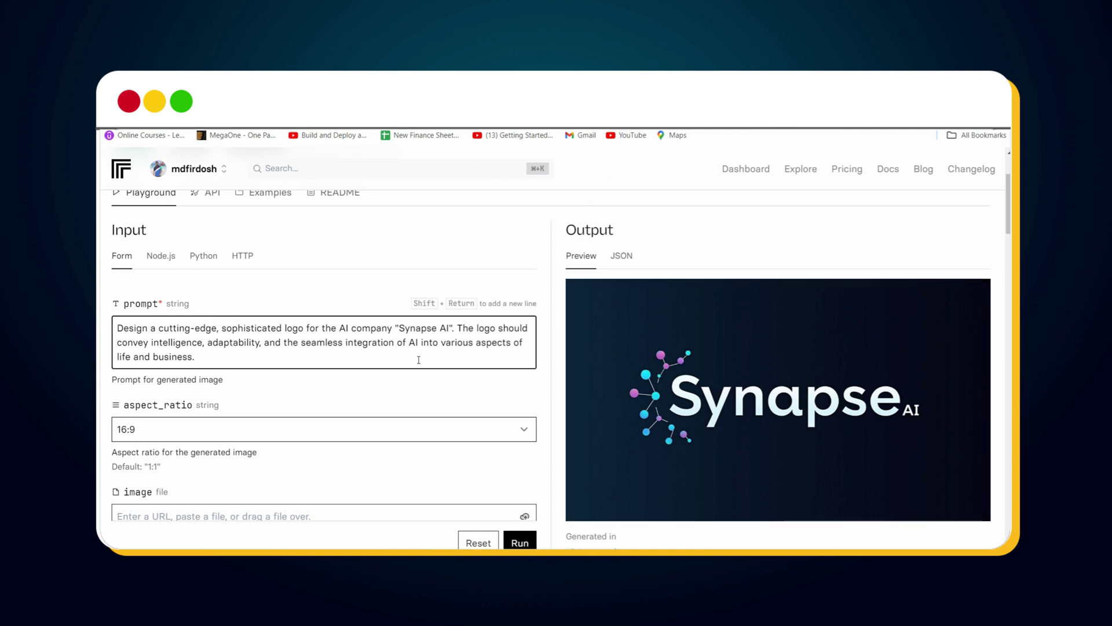
pyautogui.hotkey('ctrl', 'a')
pyautogui.write('Create a YouTube thumbnail for "Flux AI Is Insane - Learn How to Use Flux AI". Use a 1280x720 pixel, 16:9 ratio image with a split layout. Left side: Dark purple to pink gradient background. Text in white (#FFFFFF) and bright green (#66FF25). "FLUX AI" and "IS INSANE" in large white text, "Learn How to Use" in smaller green text. Right side: Surreal image of a tiny astronaut hatching from an egg on a golden-hued moon surface. Include moon dust, craters, and stars. Add lens flares and dramatic lighting to highlight the astronaut and egg. Ensure high contrast and readability at thumbnail size. Overall style: futuristic, whimsical, and eye-catching, blending AI concept with space imagery.')
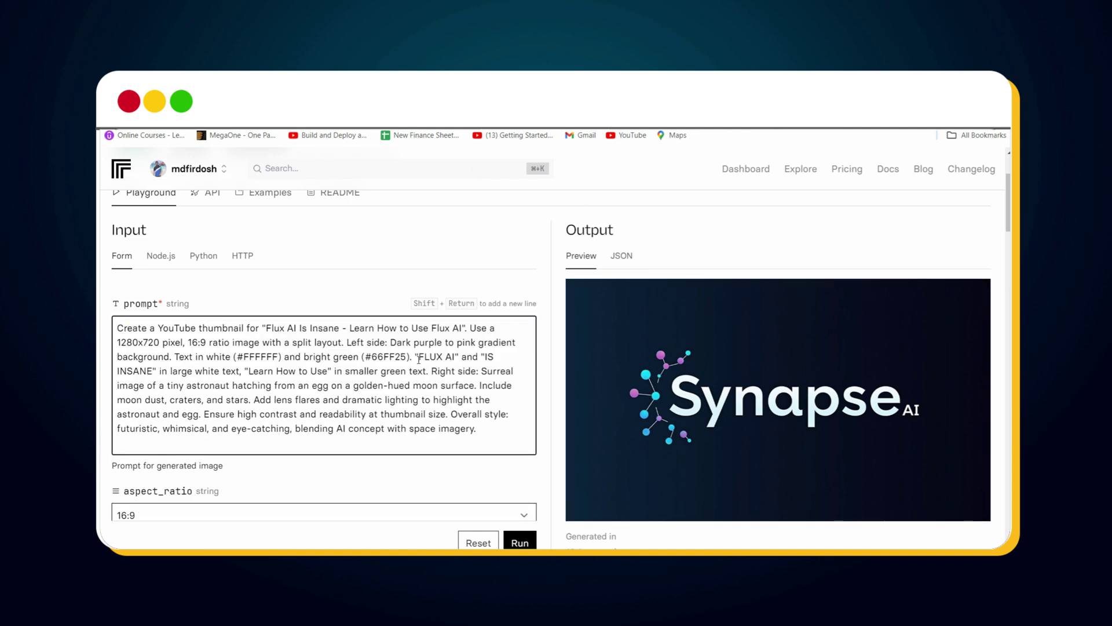
pyautogui.click(515, 543)
pyautogui.click(515, 543)
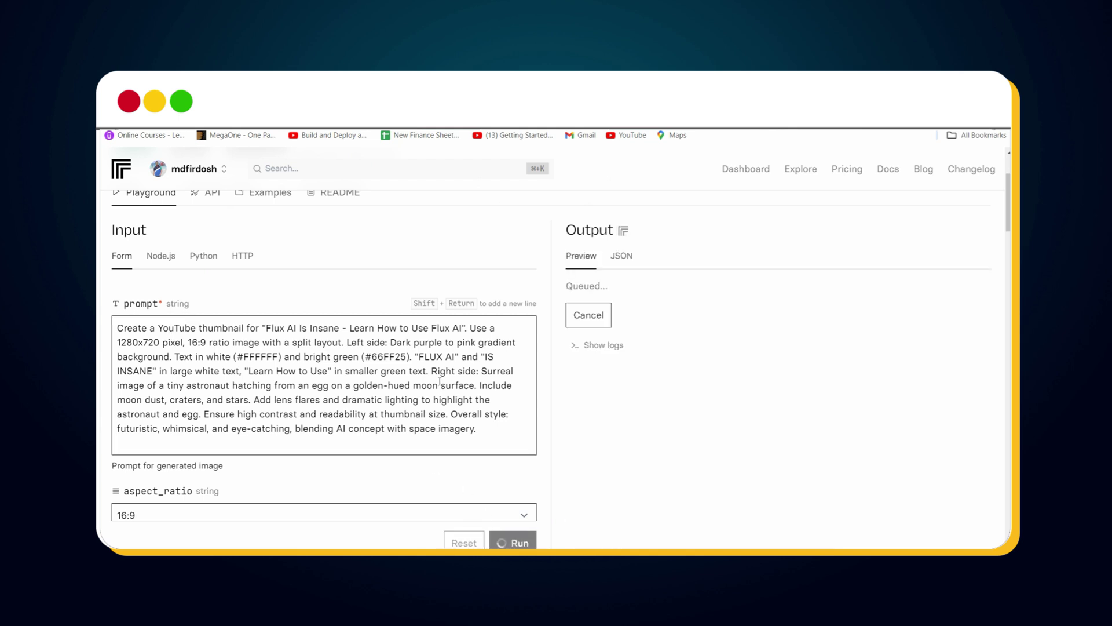
pyautogui.scroll(-1, 745, 358)
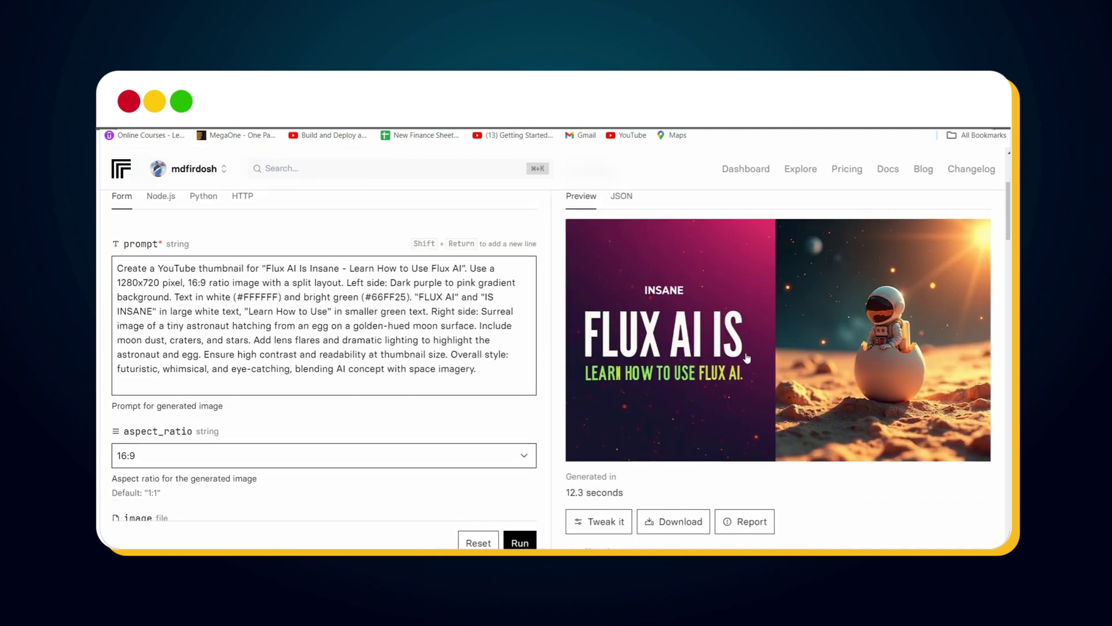